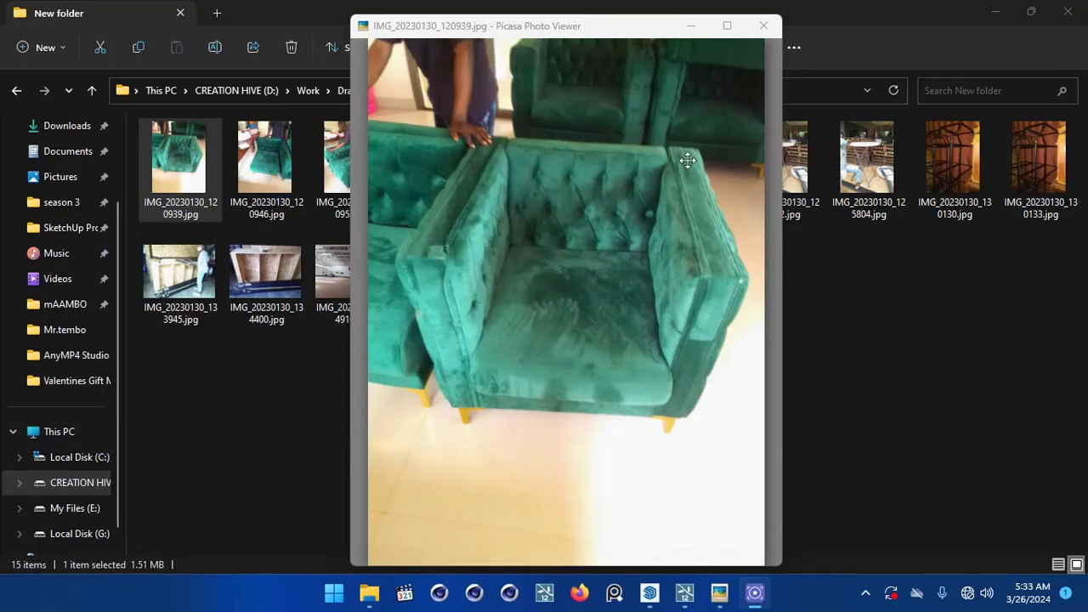
Step: Browse the reference photos of the green armchair, tables, metal shelving and chipboard counter at full-screen size
click(727, 26)
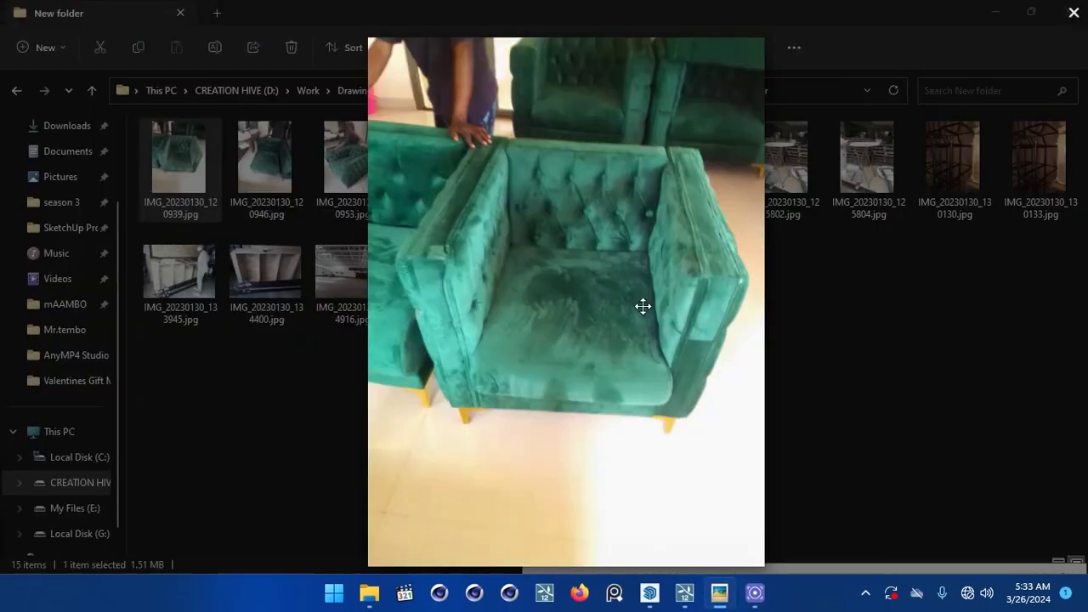
key(Right)
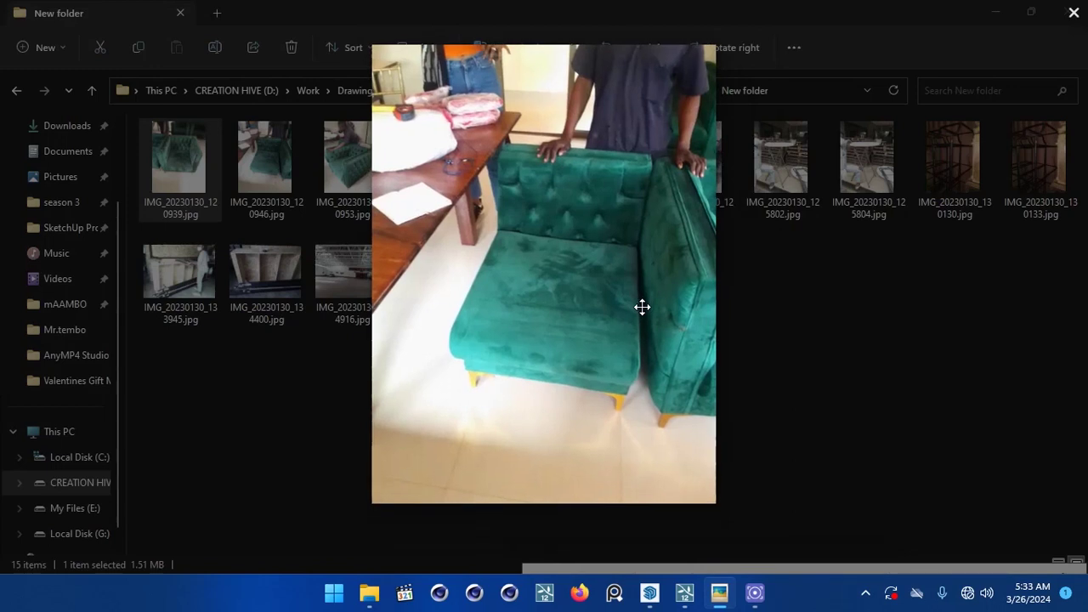
key(Right)
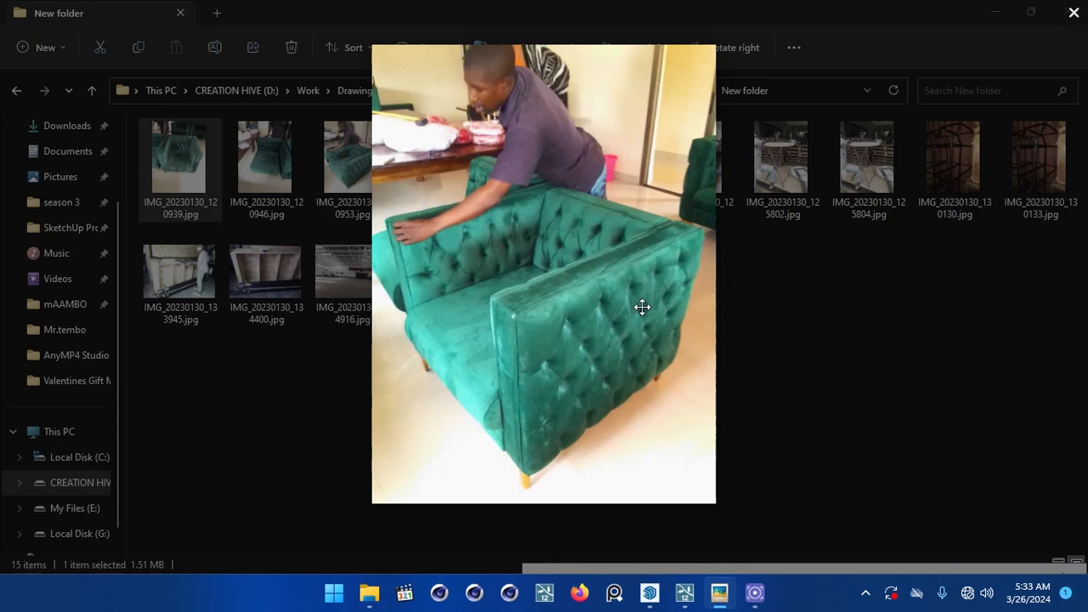
key(Right)
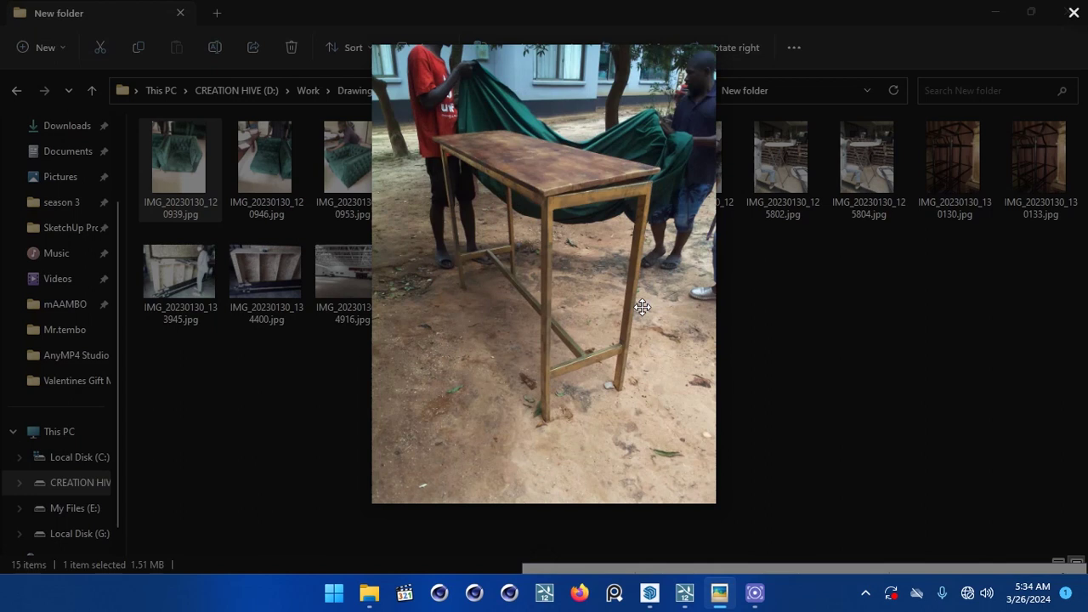
key(Right)
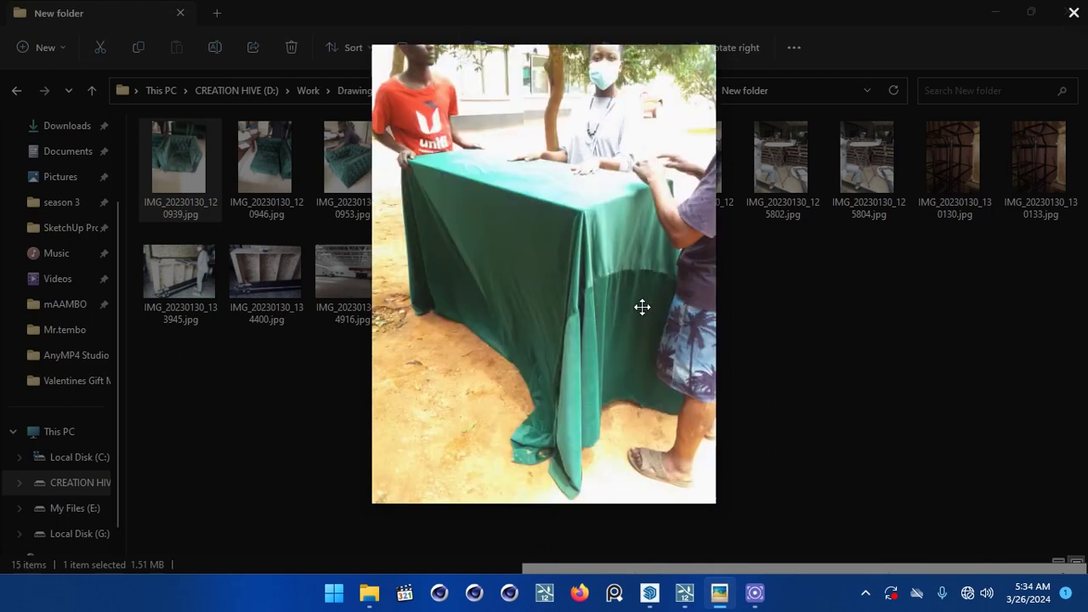
key(Right)
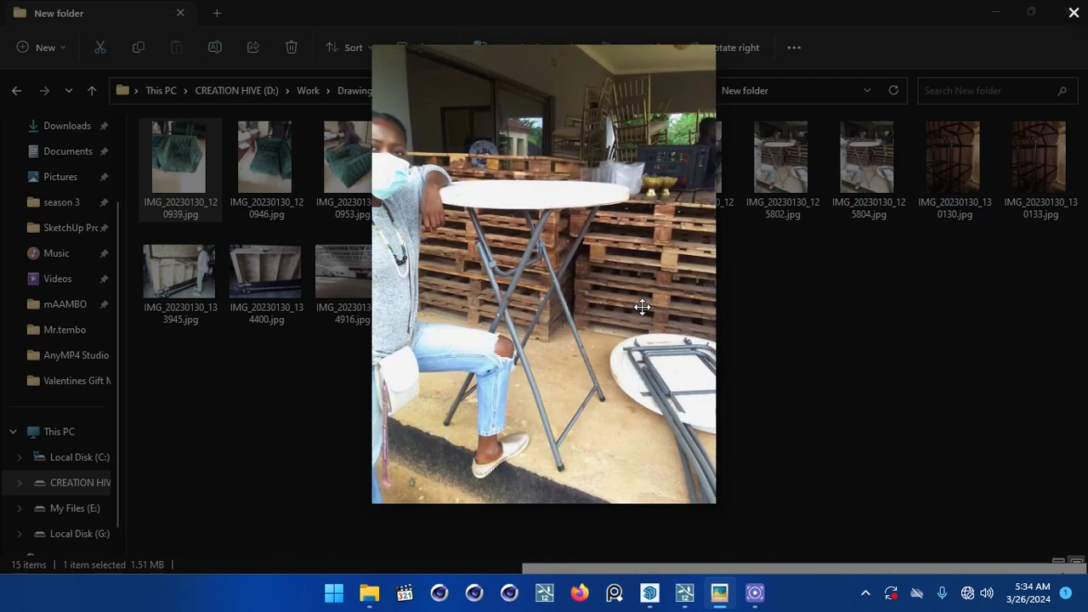
key(Right)
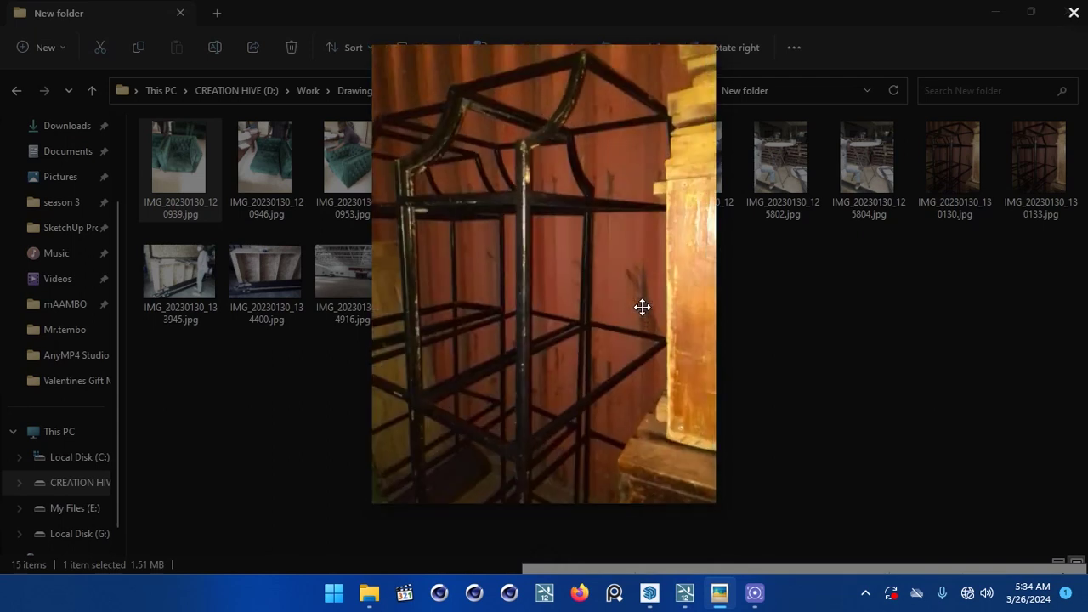
key(Right)
Step: Examine the event hall photos, checking the floor area, entrance wall and roof trusses in IMG_20230130_144916.jpg
key(Right)
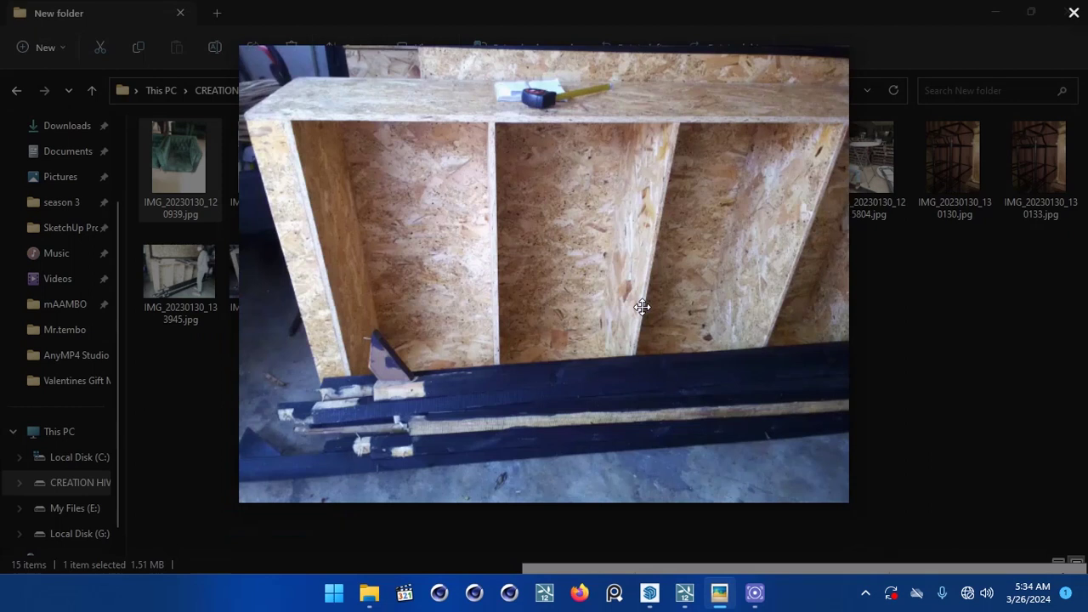
key(Right)
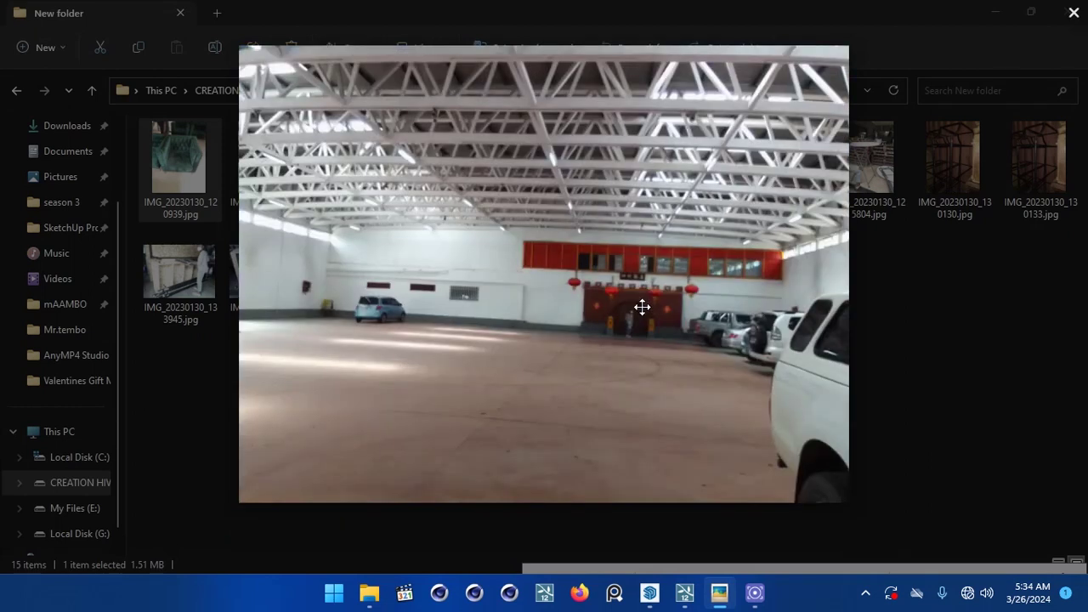
scroll(581, 260, up, 3)
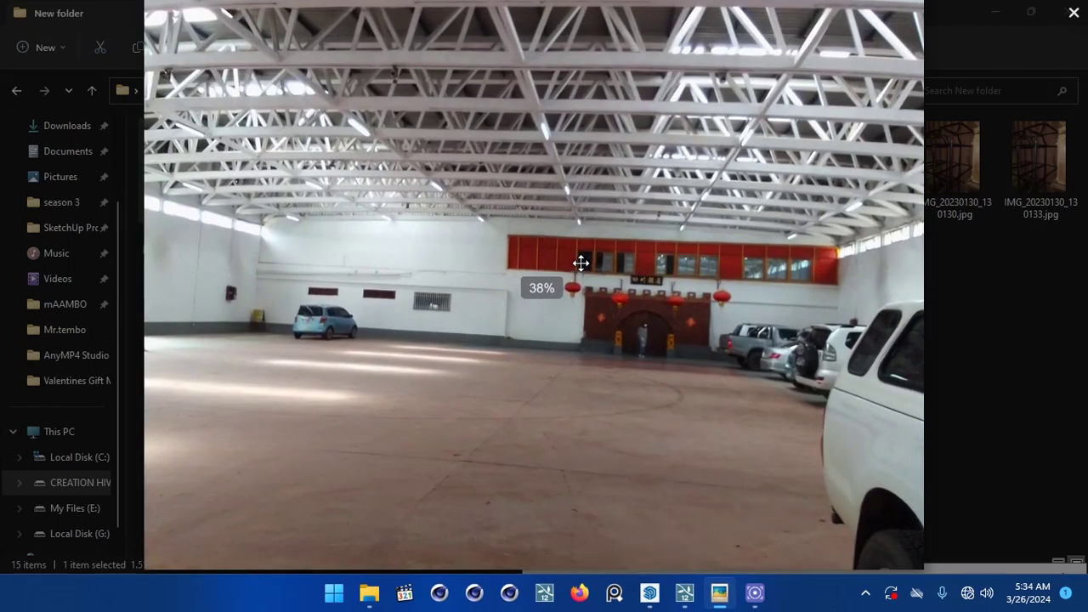
scroll(587, 270, up, 2)
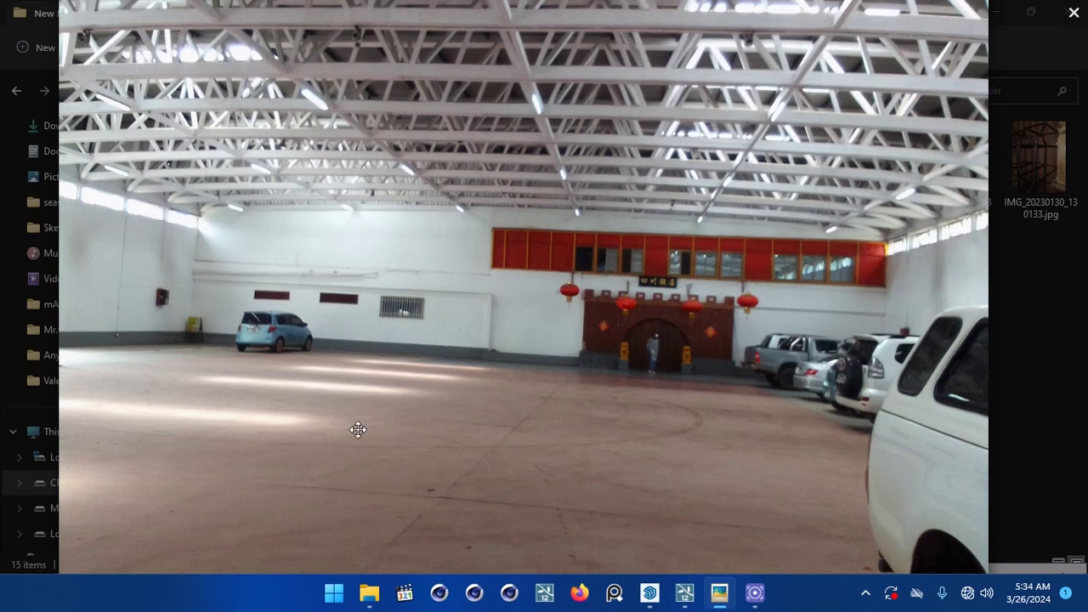
scroll(697, 366, down, 2)
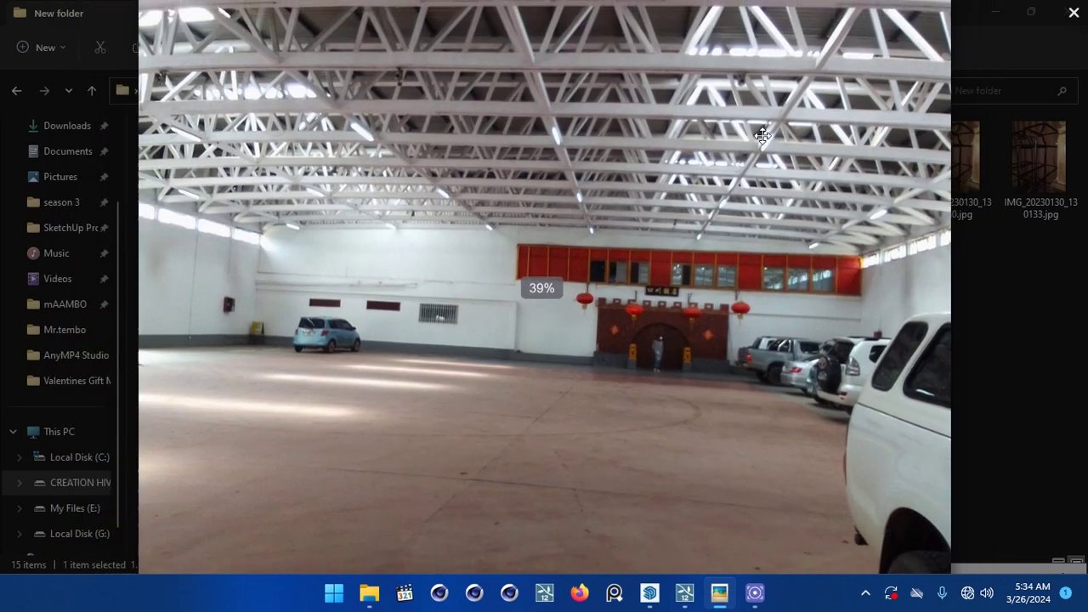
scroll(780, 118, up, 1)
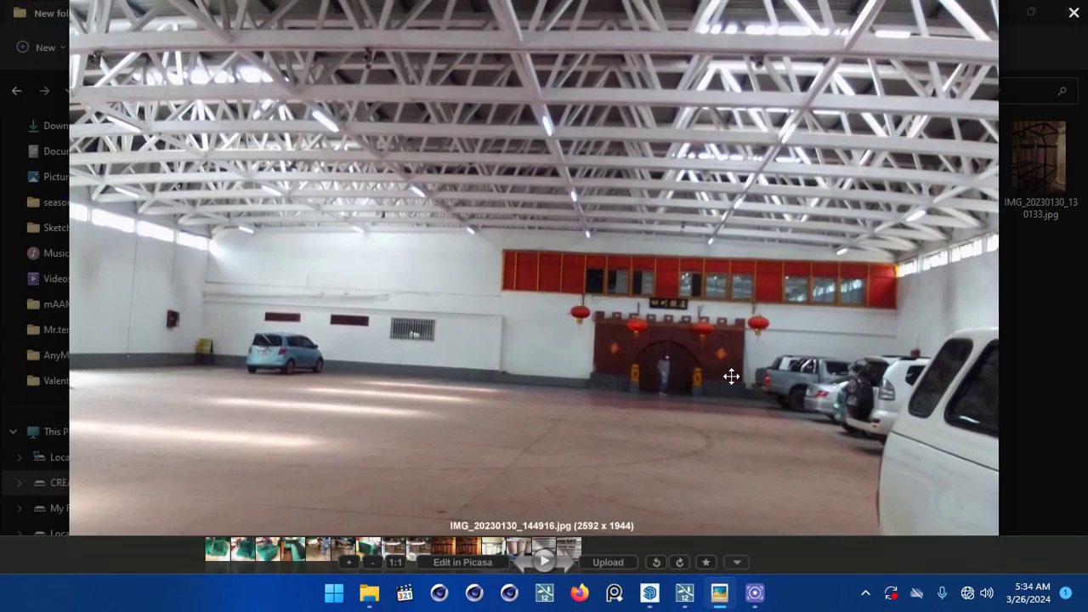
key(Right)
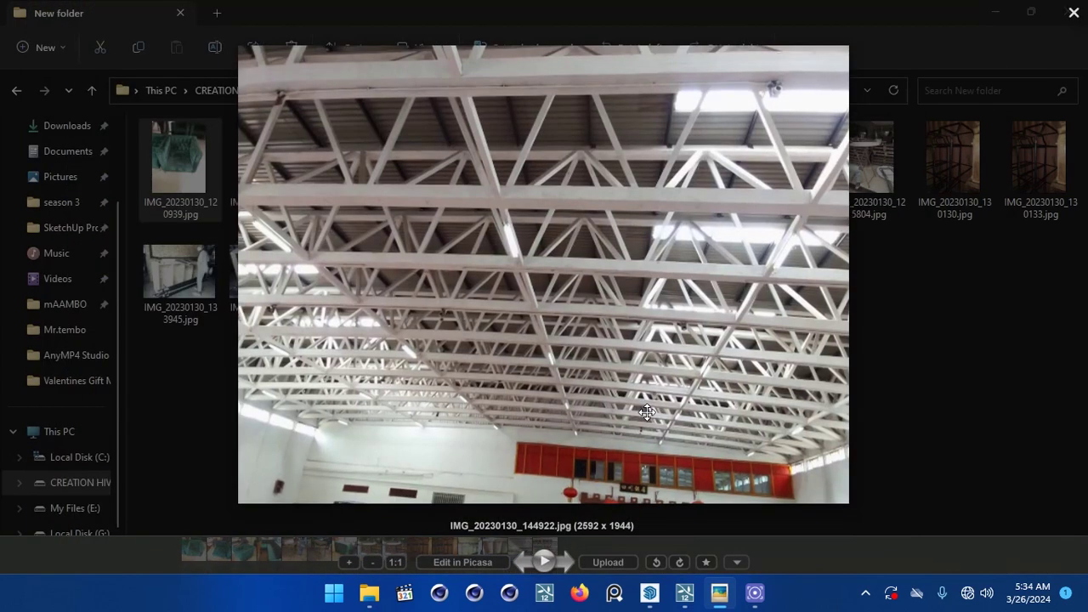
key(Left)
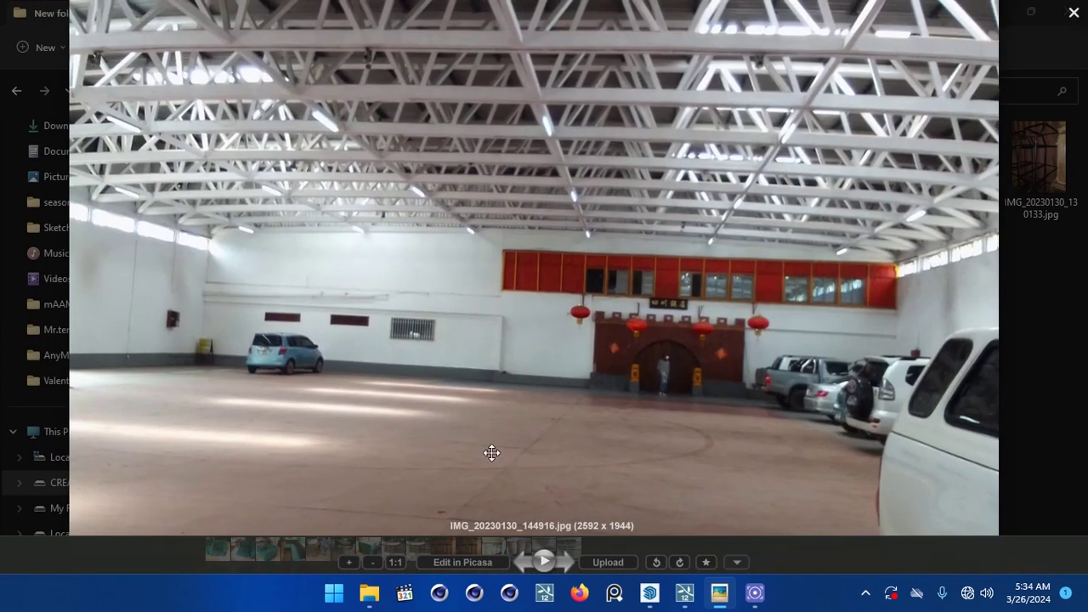
scroll(491, 452, up, 1)
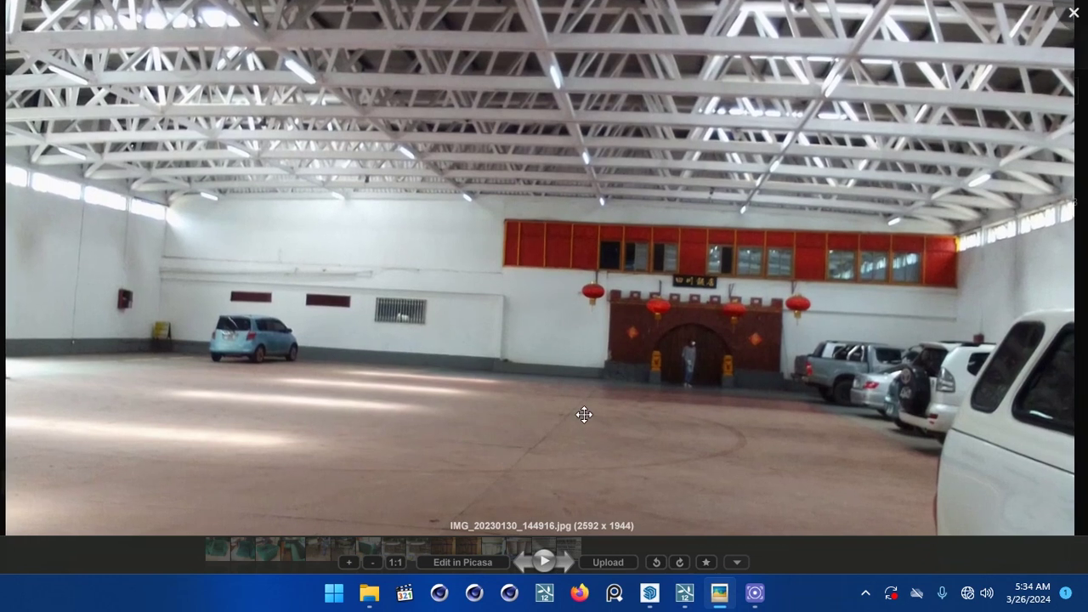
scroll(584, 415, down, 1)
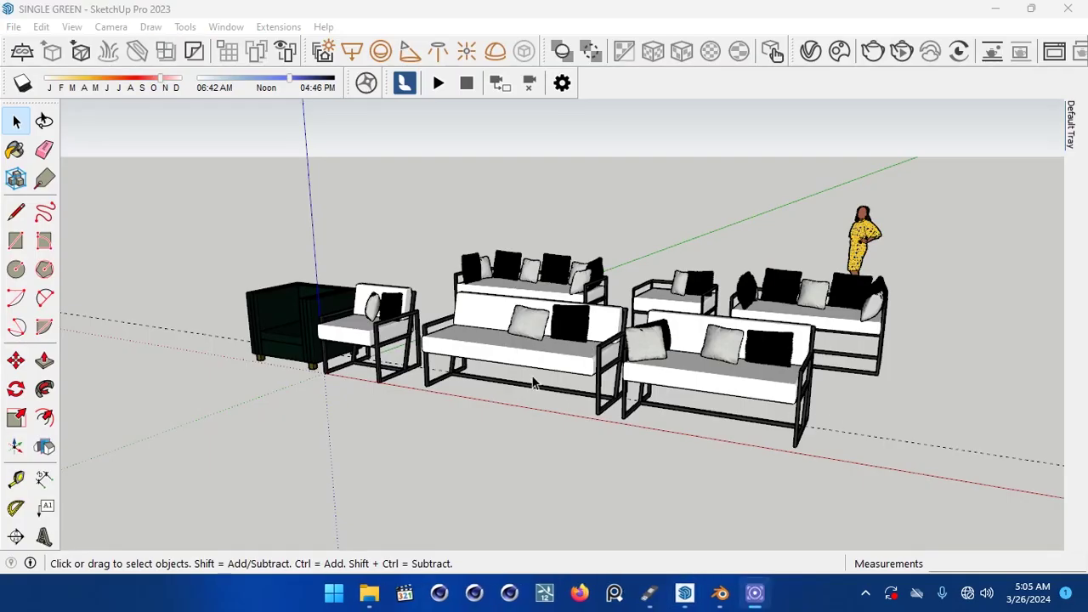
Step: Inspect the armchairs and cushioned sofas in the SINGLE GREEN model in SketchUp from several angles
mouse_move(464, 430)
middle_down()
mouse_move(510, 459)
mouse_move(839, 468)
mouse_move(800, 451)
mouse_move(671, 451)
mouse_move(584, 491)
mouse_move(575, 457)
middle_up()
mouse_move(855, 465)
middle_down()
mouse_move(469, 414)
mouse_move(766, 466)
mouse_move(996, 450)
mouse_move(809, 469)
mouse_move(637, 450)
mouse_move(513, 363)
mouse_move(486, 420)
mouse_move(723, 462)
mouse_move(789, 501)
middle_up()
scroll(608, 400, down, 2)
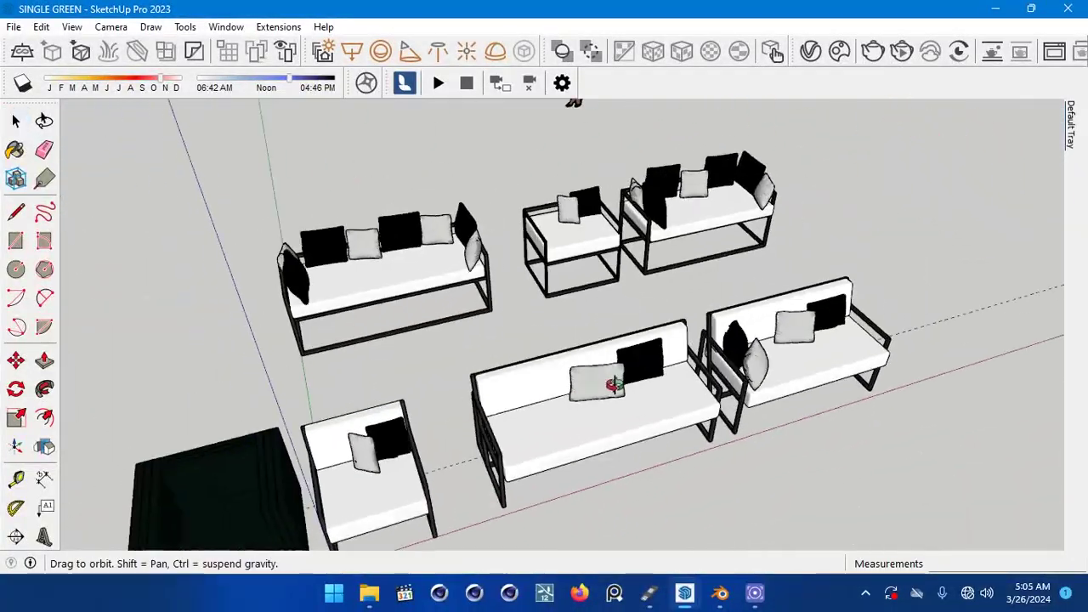
drag(627, 376, 484, 289)
middle_drag(484, 289, 458, 351)
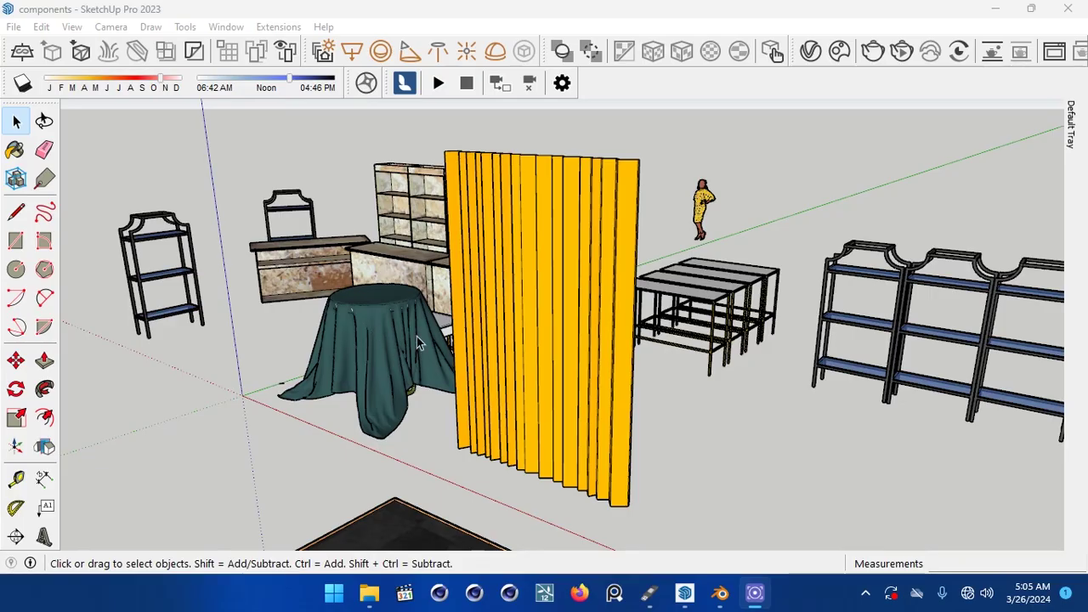
middle_drag(416, 337, 702, 347)
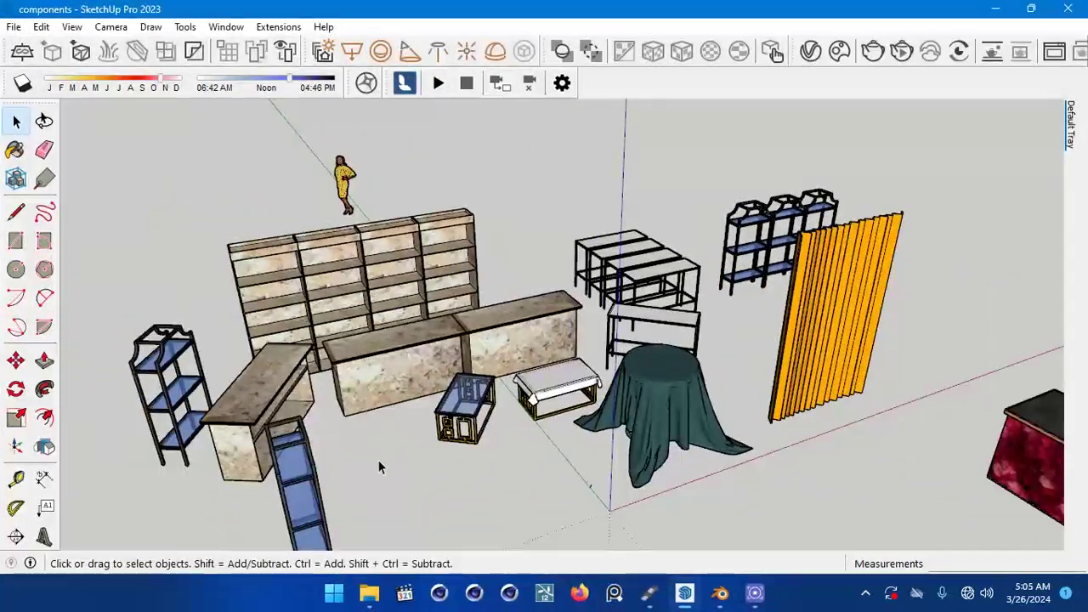
Step: Inspect the chipboard shelving, counters and metal display racks in the components model
shift+middle_drag(430, 398, 561, 347)
scroll(319, 260, up, 5)
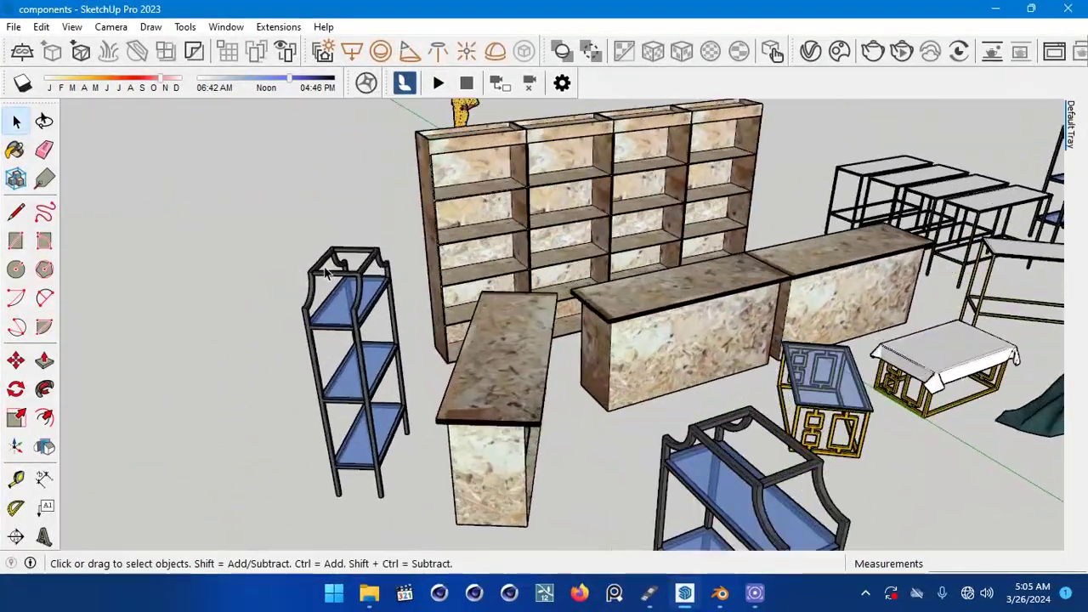
middle_drag(319, 259, 276, 306)
middle_drag(375, 382, 562, 391)
middle_drag(681, 292, 825, 374)
middle_drag(722, 324, 532, 292)
scroll(677, 316, up, 6)
scroll(676, 316, down, 5)
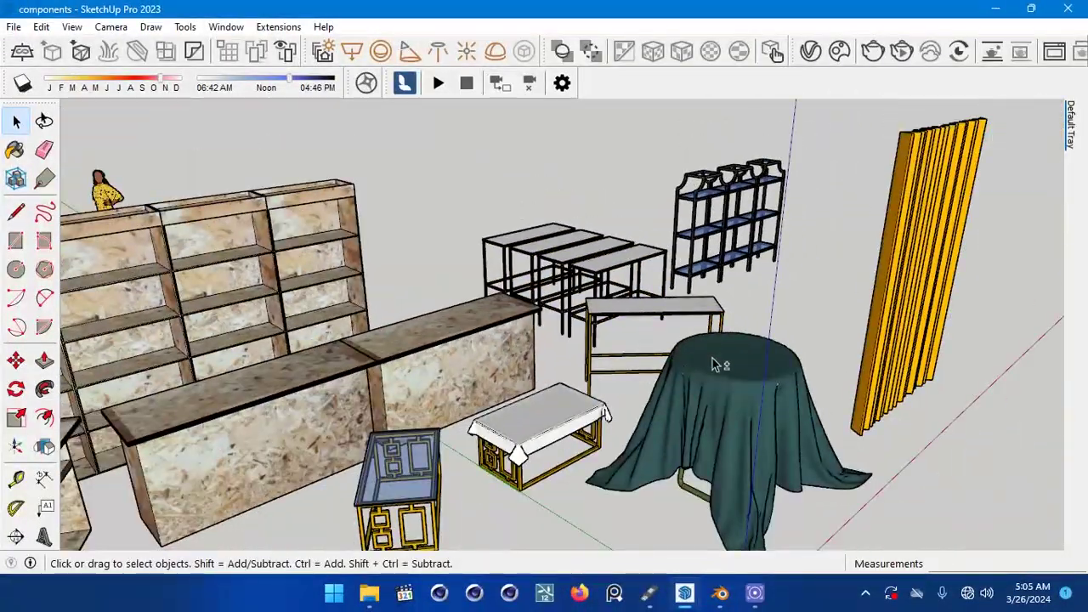
Step: Examine the folds of the green cloth draped over the round table from above and from floor level
middle_drag(676, 315, 677, 286)
scroll(677, 287, up, 3)
scroll(627, 299, up, 5)
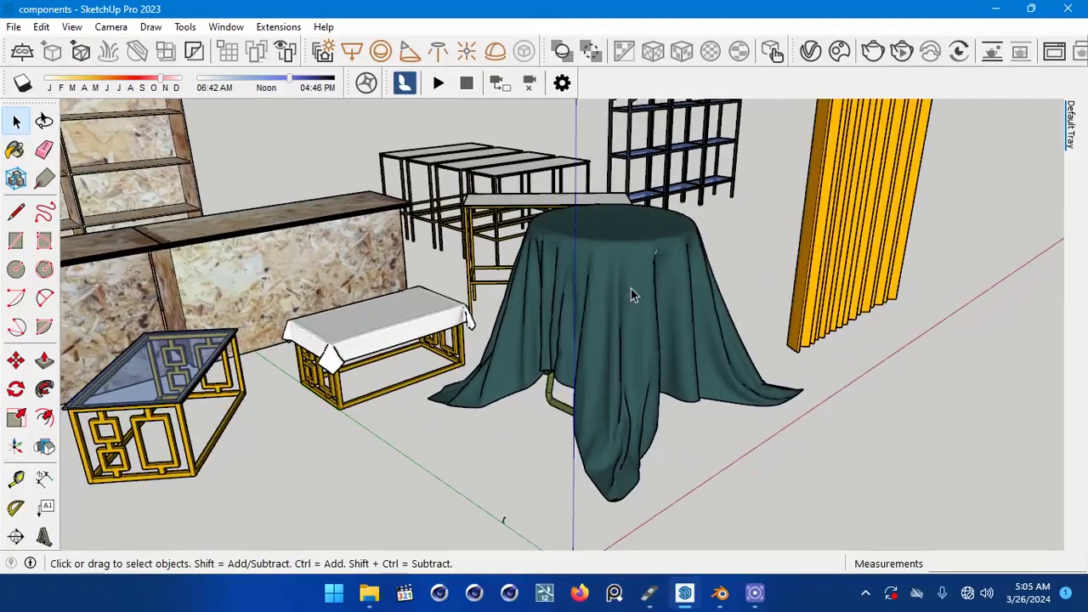
scroll(627, 274, down, 2)
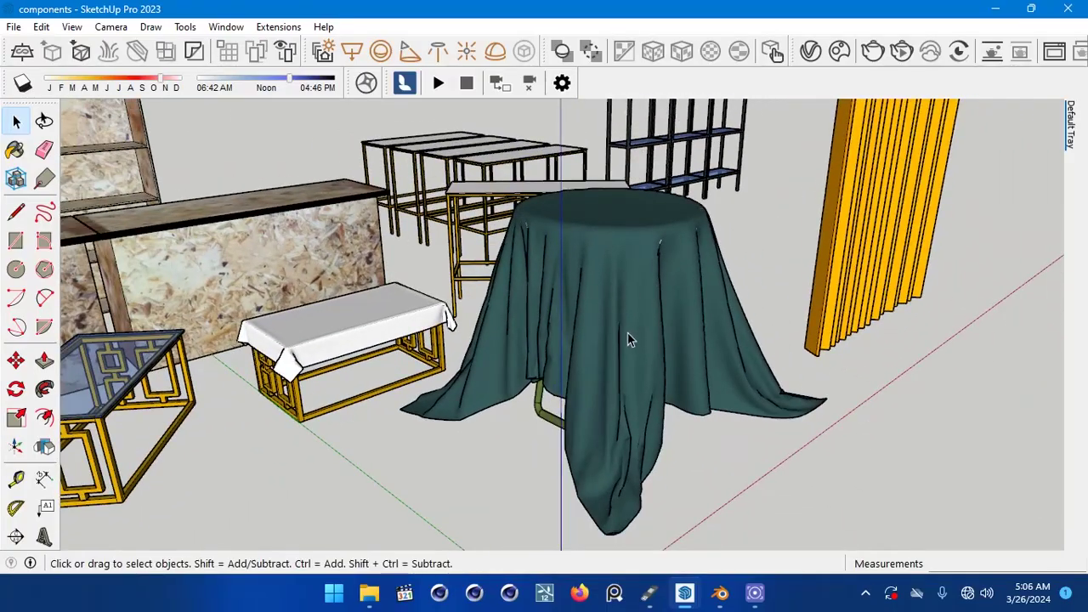
middle_drag(628, 340, 571, 247)
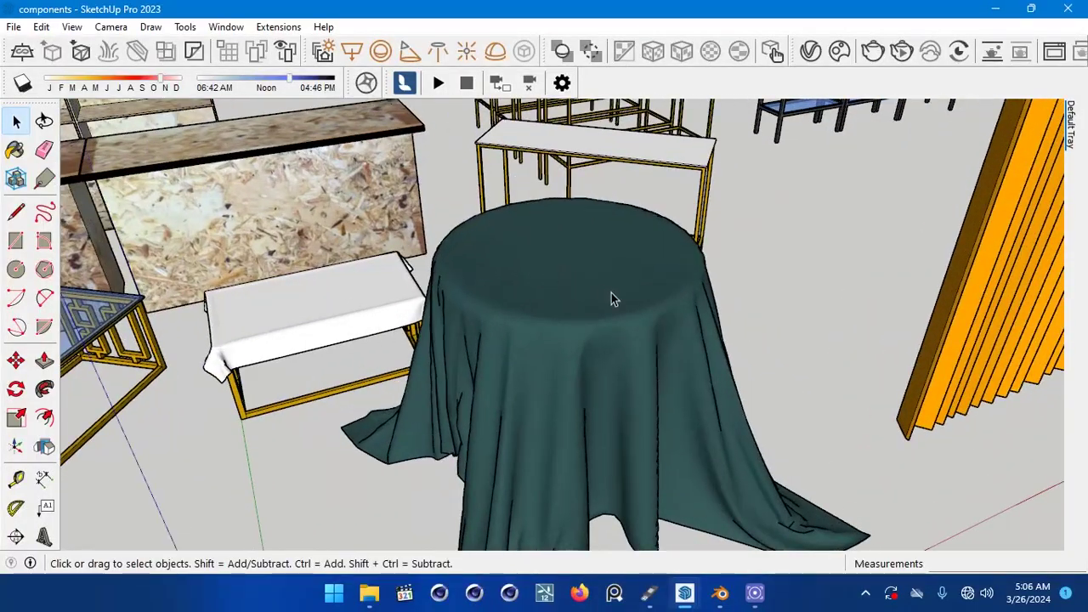
middle_drag(612, 299, 433, 192)
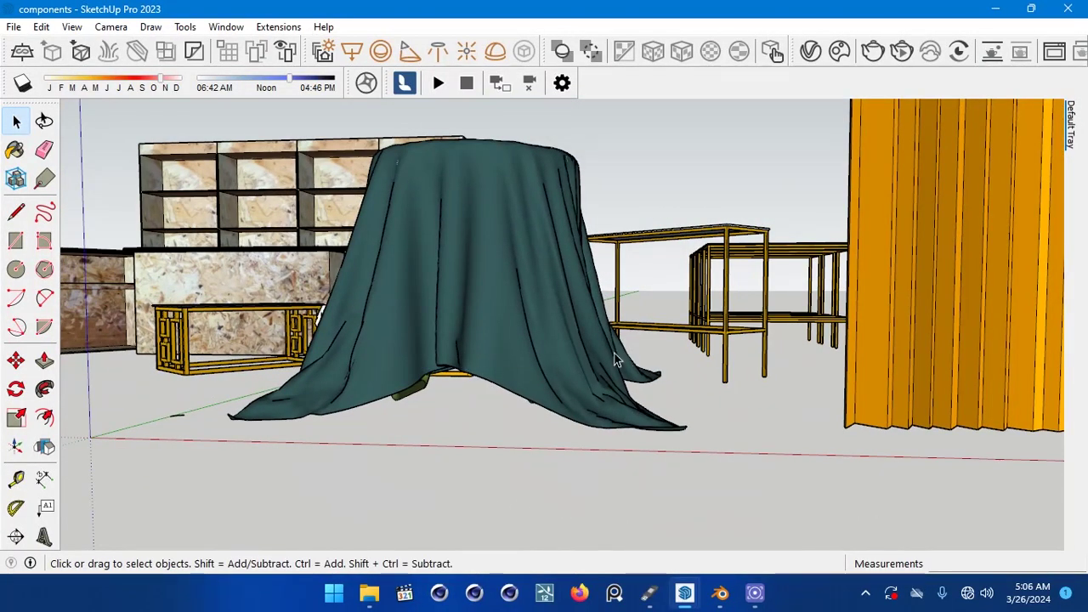
middle_drag(601, 363, 502, 379)
Step: Examine the bar counter with floral panels and dark top from the front and side
scroll(500, 374, down, 2)
middle_drag(705, 363, 557, 291)
scroll(745, 403, up, 4)
scroll(737, 408, down, 3)
scroll(718, 333, up, 4)
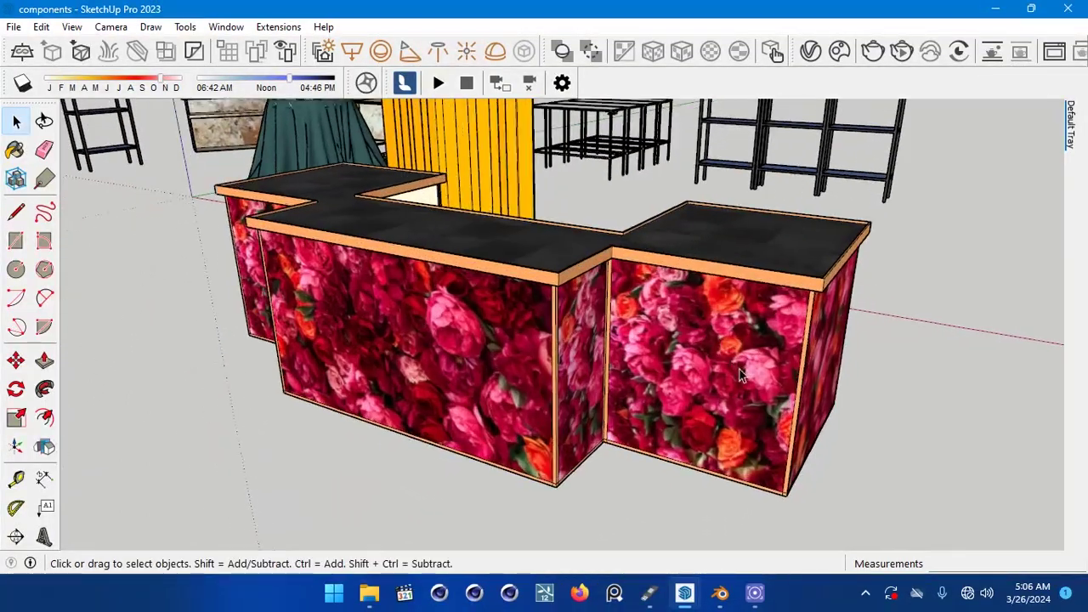
middle_drag(717, 333, 503, 413)
Step: Review the gold-framed coffee tables beside the chipboard counters and the curved-top glass rack up close
scroll(620, 330, down, 3)
shift+middle_drag(655, 334, 388, 310)
middle_drag(593, 261, 474, 327)
scroll(749, 260, down, 6)
scroll(474, 327, up, 3)
scroll(597, 373, up, 10)
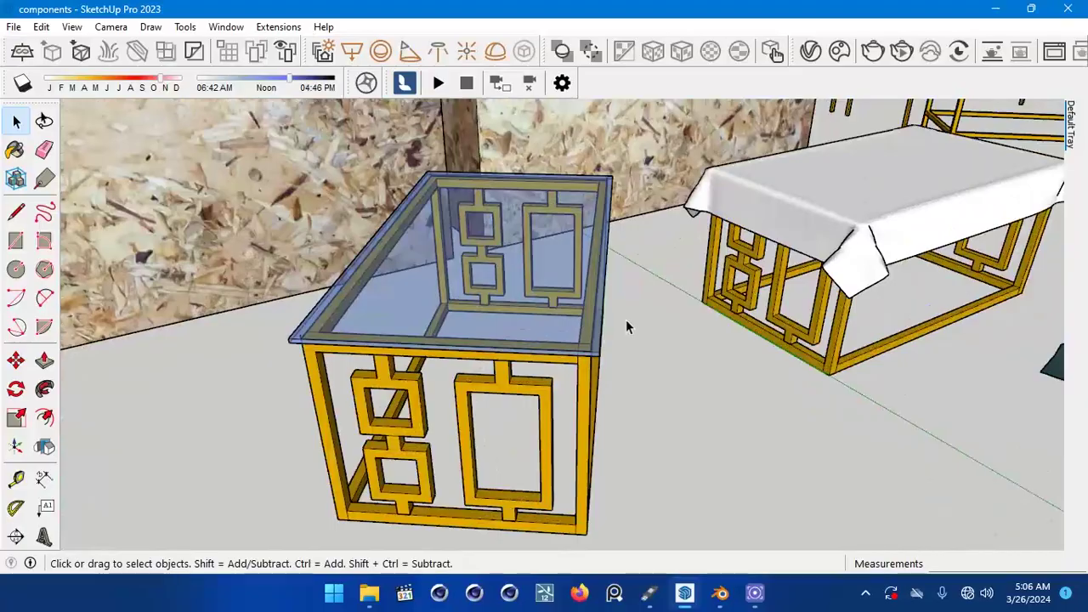
middle_drag(626, 328, 719, 263)
middle_drag(829, 293, 825, 342)
scroll(766, 323, down, 10)
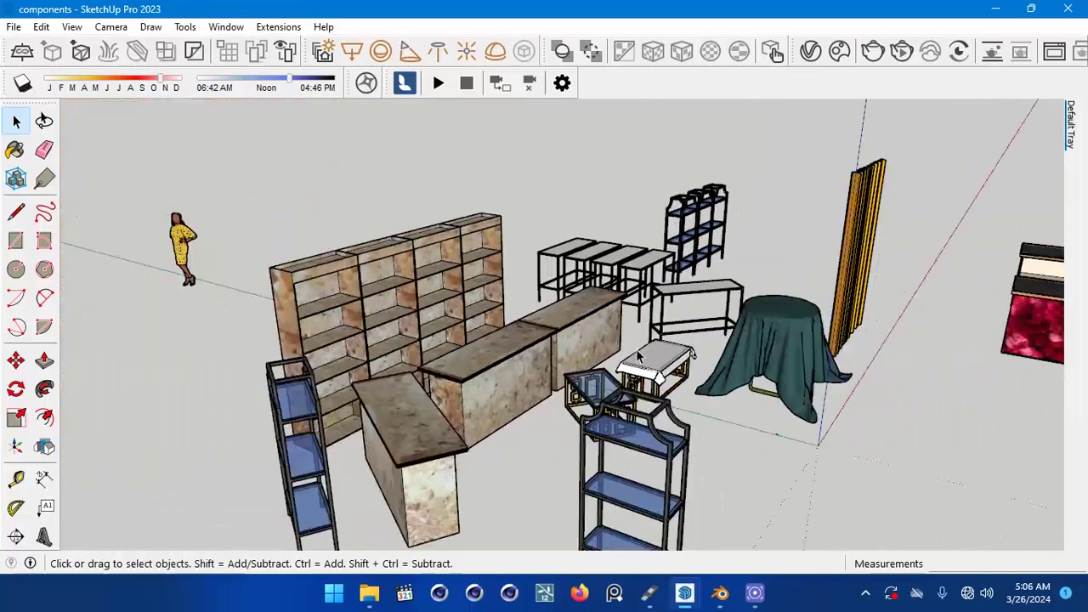
middle_drag(639, 355, 581, 315)
scroll(654, 319, down, 2)
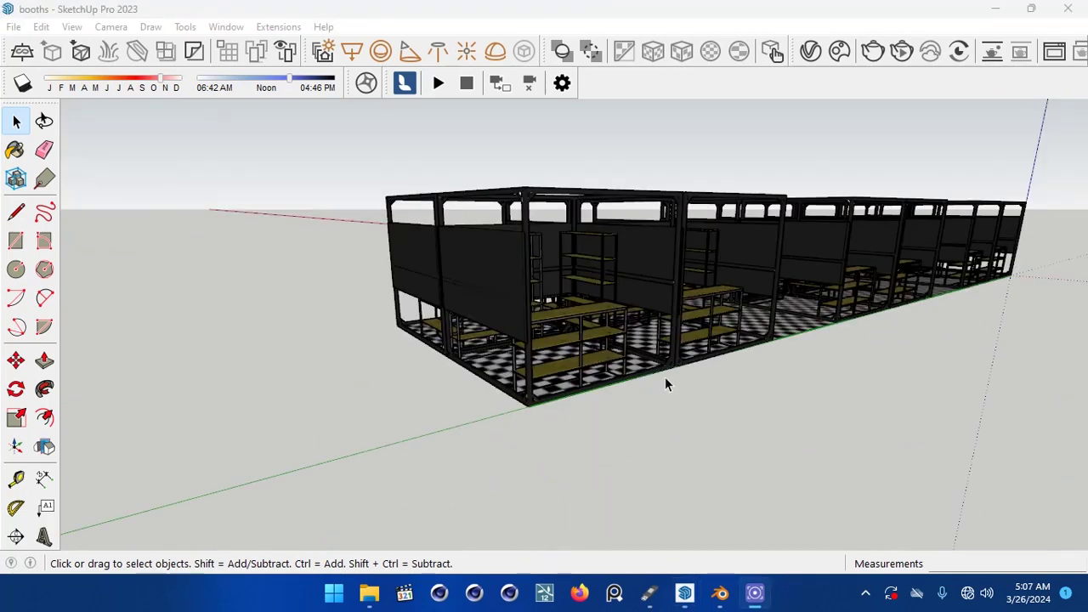
Step: Inspect the black frame, wooden shelves and counter of the end booths in the booths model
middle_drag(665, 384, 395, 304)
scroll(319, 250, up, 4)
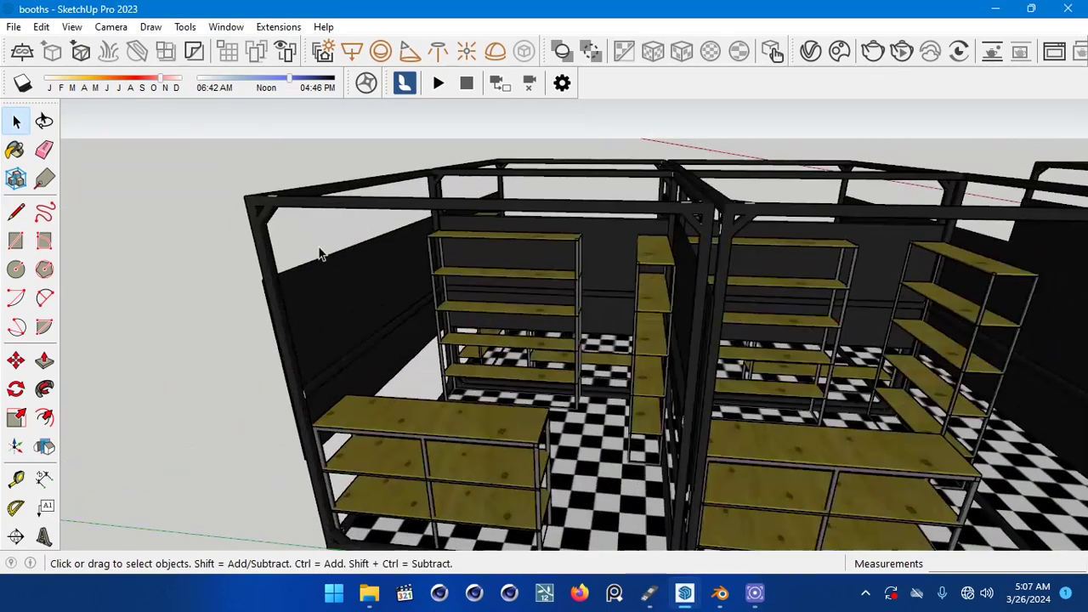
scroll(322, 252, down, 3)
middle_drag(435, 262, 461, 316)
scroll(265, 252, up, 3)
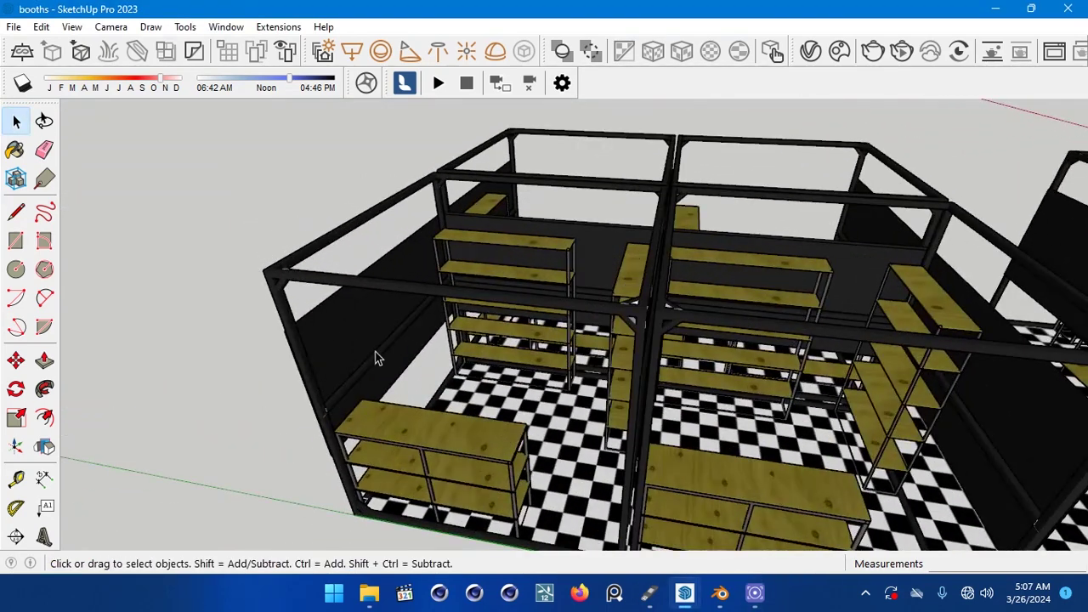
scroll(391, 362, up, 3)
shift+middle_drag(386, 340, 383, 268)
scroll(384, 269, down, 2)
Step: Review the whole row of booths and the checkered aisles between them from above and the front
middle_drag(459, 375, 893, 255)
middle_drag(697, 239, 756, 281)
scroll(577, 363, down, 3)
scroll(745, 192, down, 2)
middle_drag(821, 298, 462, 402)
middle_drag(664, 359, 557, 302)
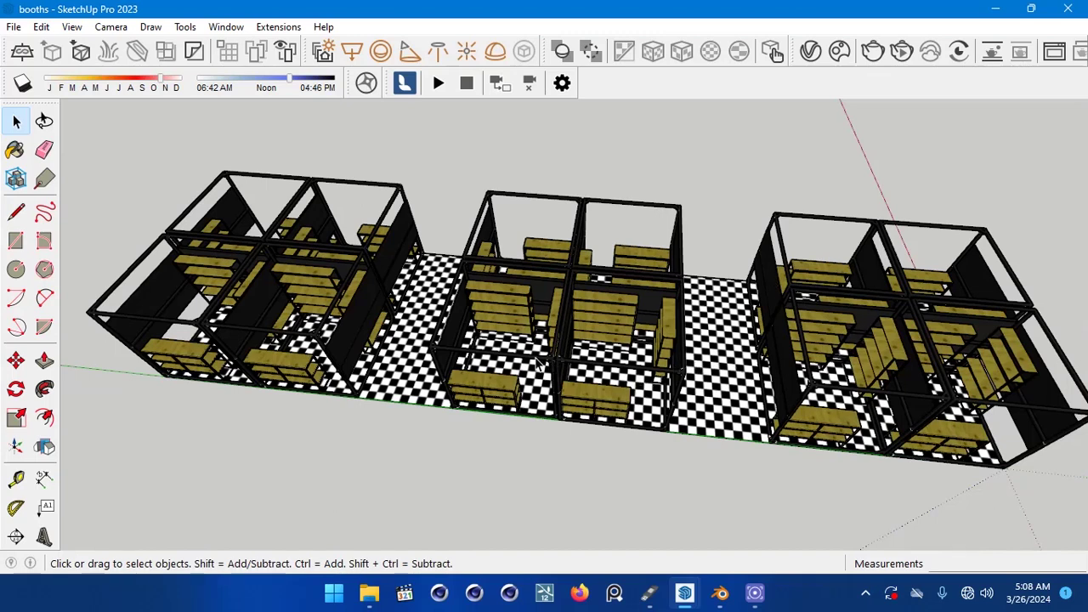
middle_drag(538, 364, 765, 327)
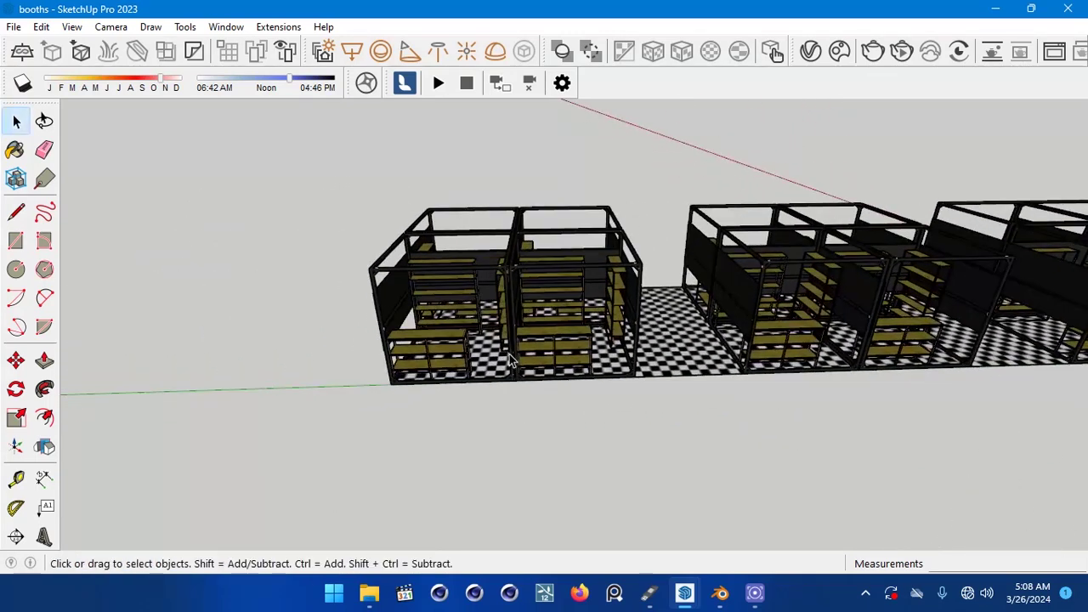
scroll(510, 362, up, 6)
middle_drag(510, 361, 752, 399)
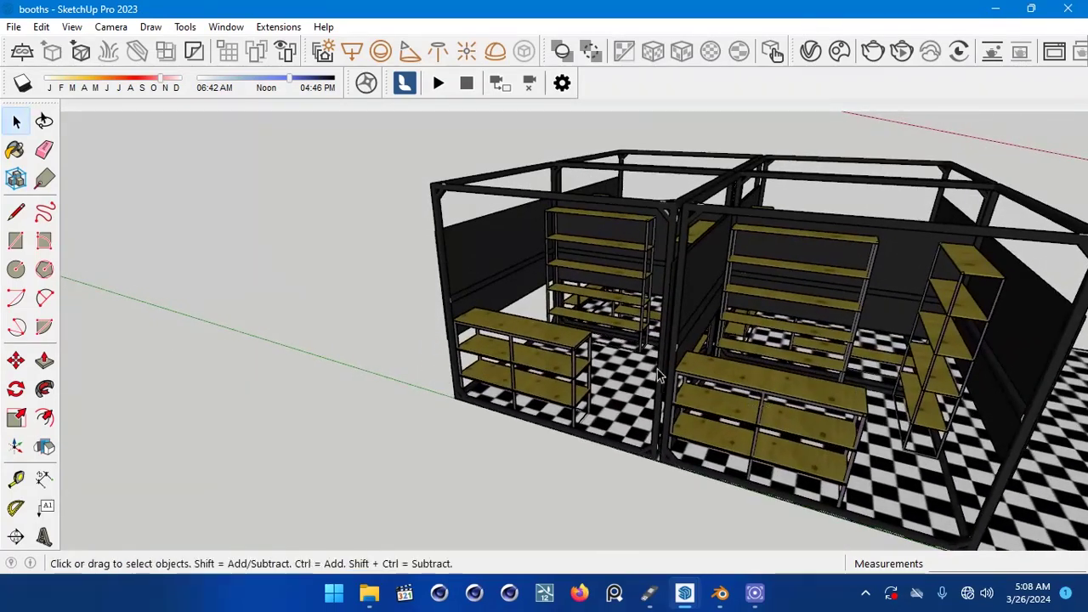
Step: Inspect the booths' shelving, counters and black frames from the corner and around the other sides of the row
middle_drag(599, 361, 705, 281)
scroll(620, 340, up, 5)
scroll(620, 340, down, 1)
shift+middle_drag(770, 158, 621, 269)
scroll(632, 290, down, 7)
shift+middle_drag(859, 303, 575, 347)
scroll(624, 325, down, 2)
scroll(624, 325, down, 1)
shift+middle_drag(733, 338, 599, 303)
middle_drag(717, 362, 778, 379)
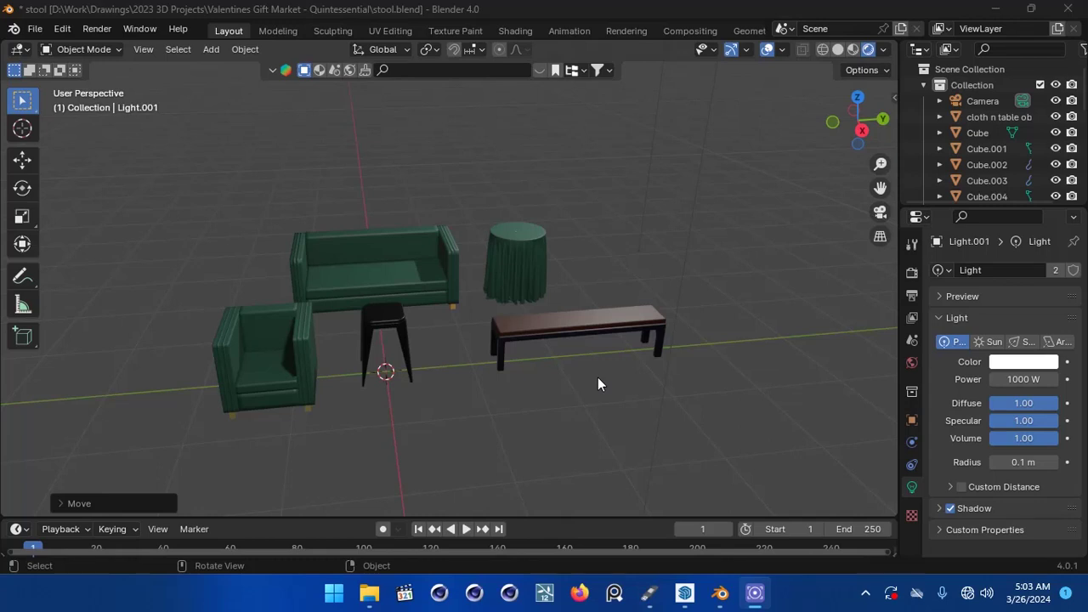
Step: Switch to Blender and examine the cloth-draped round table up close beside the bench, stool and green sofa
middle_drag(670, 337, 538, 356)
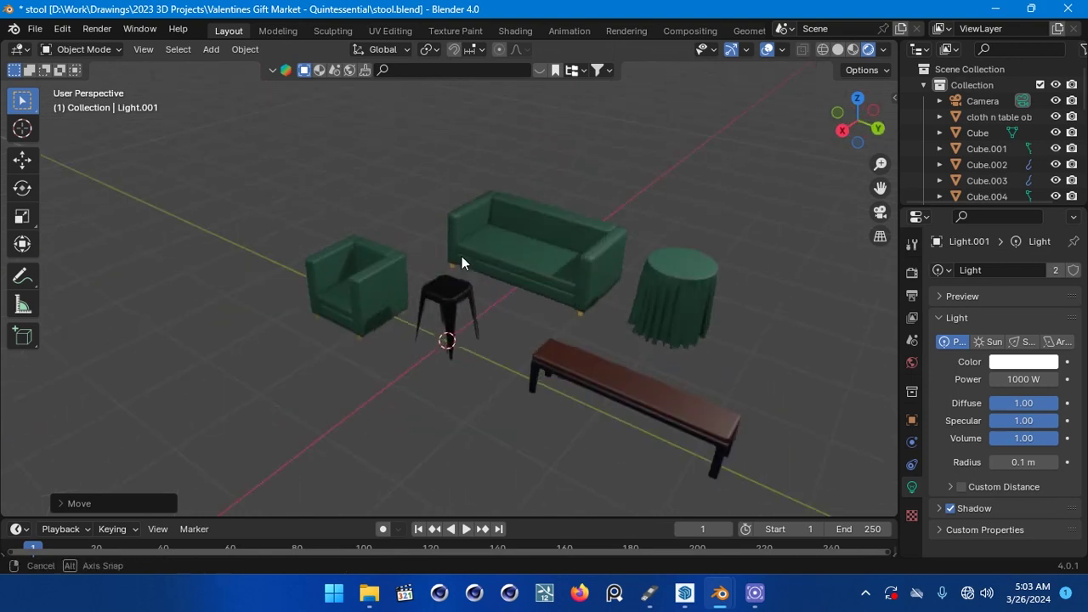
scroll(768, 290, up, 6)
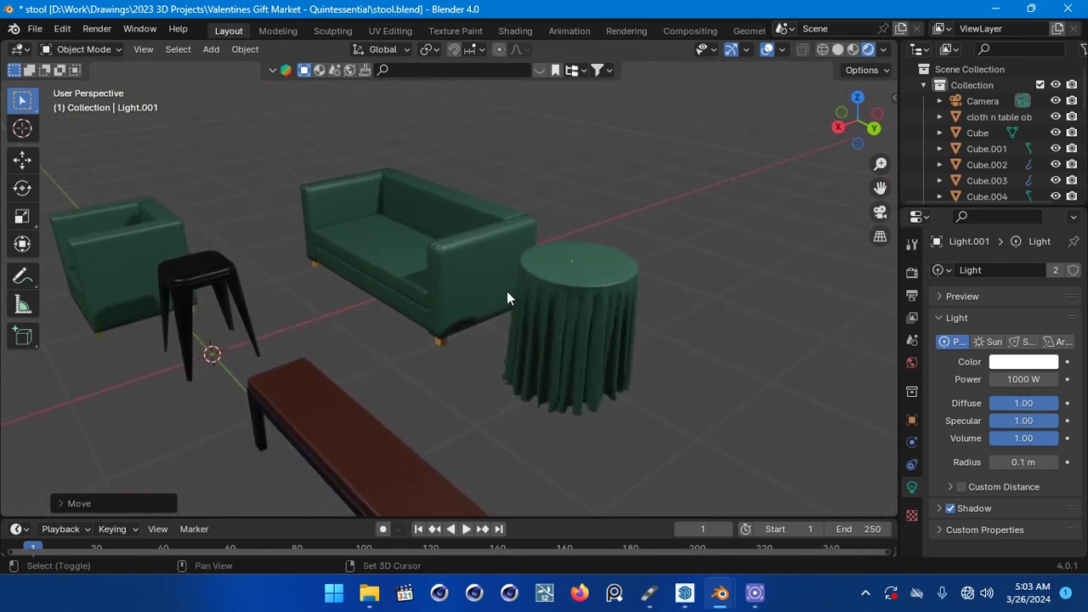
shift+middle_drag(670, 355, 606, 371)
scroll(587, 362, down, 5)
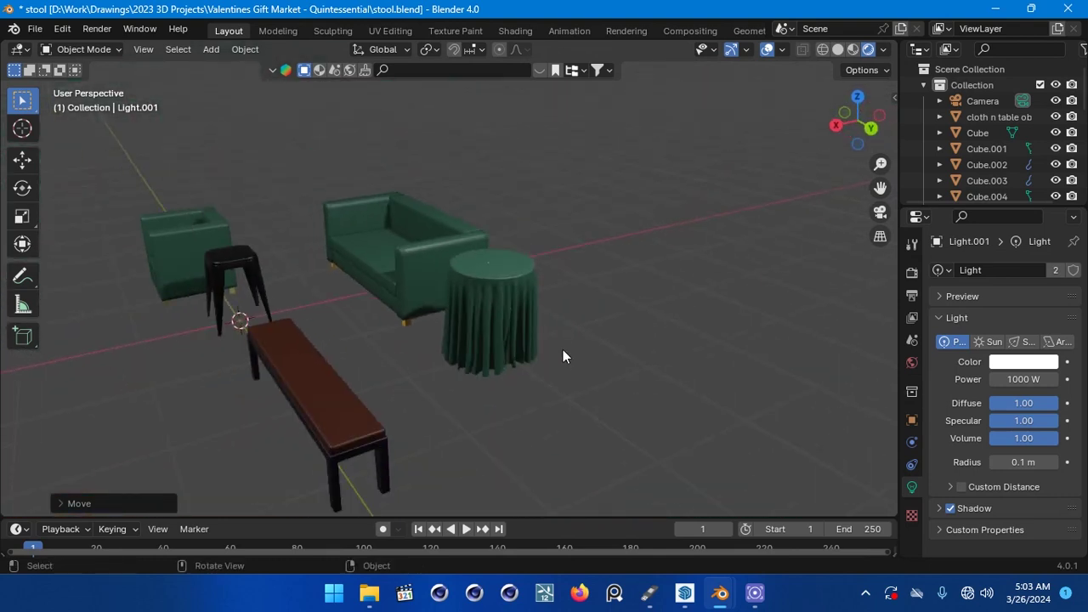
scroll(545, 340, up, 4)
scroll(540, 337, down, 1)
scroll(551, 336, up, 4)
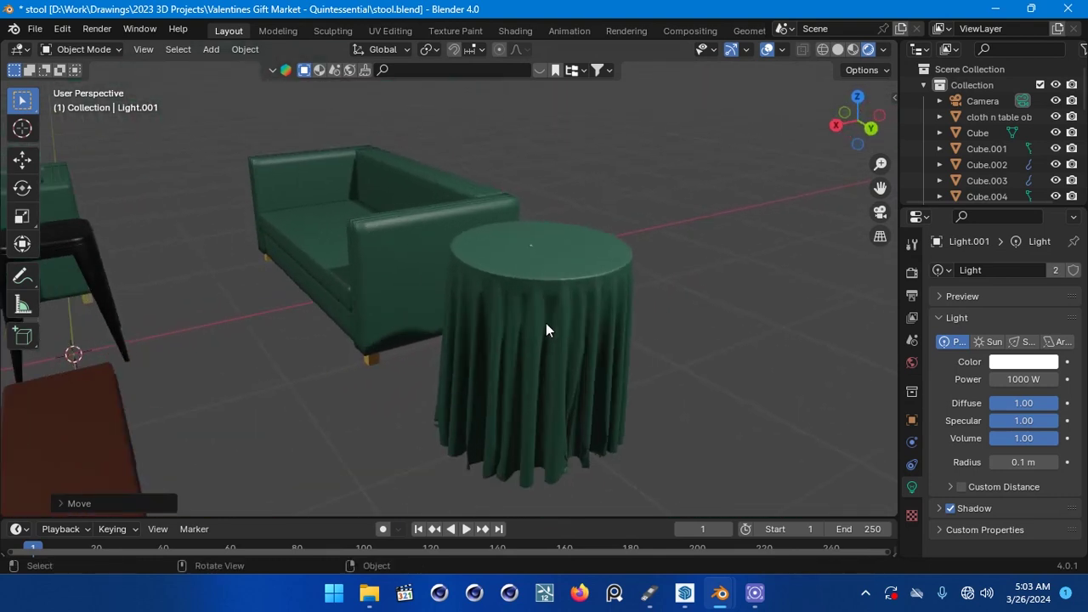
shift+middle_drag(664, 346, 530, 243)
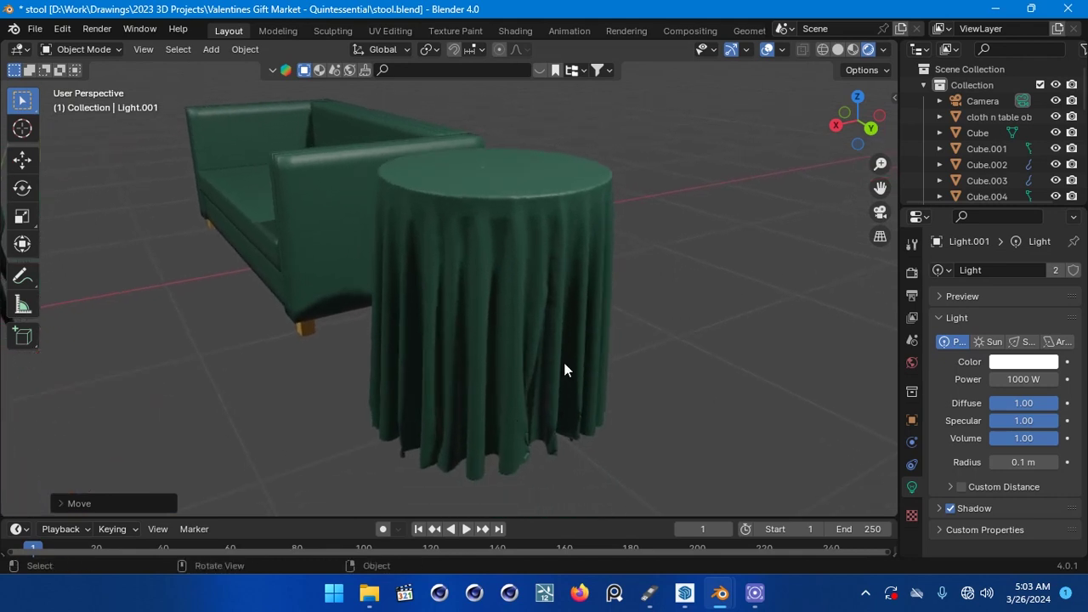
shift+middle_drag(640, 297, 500, 338)
middle_drag(571, 330, 519, 318)
Step: Examine the green armchair, sofa and black stool from above and the front
middle_drag(516, 248, 776, 357)
scroll(467, 348, up, 4)
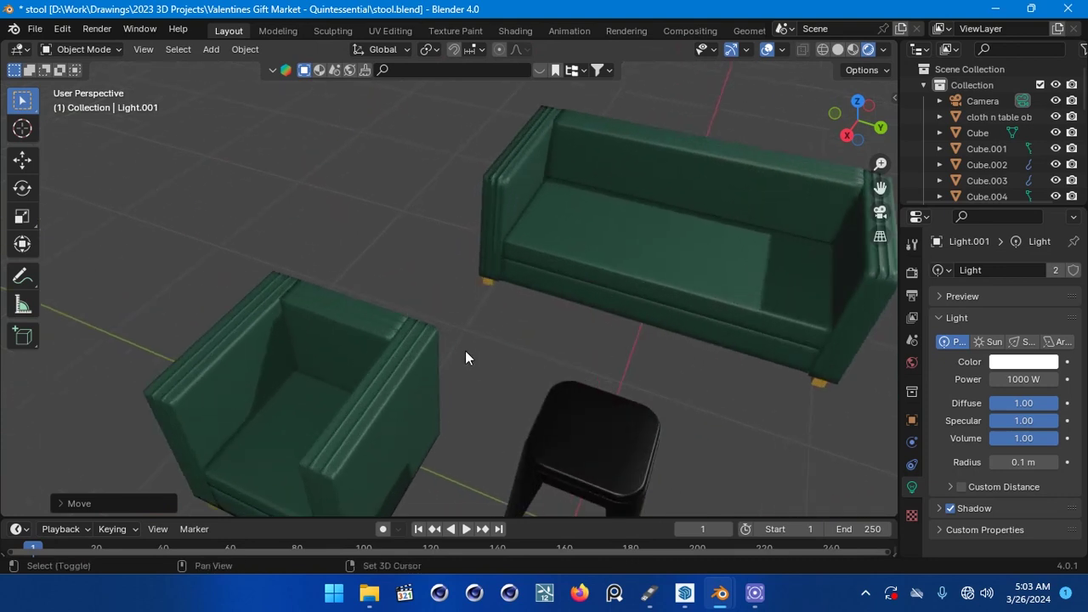
shift+middle_drag(523, 367, 560, 307)
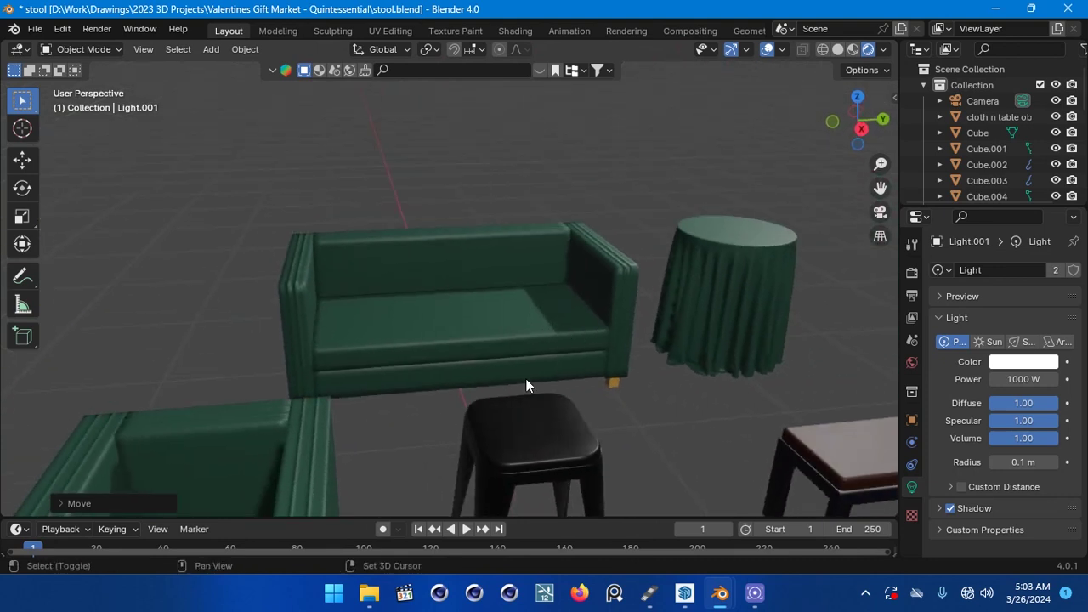
shift+middle_drag(528, 374, 556, 258)
scroll(544, 261, down, 2)
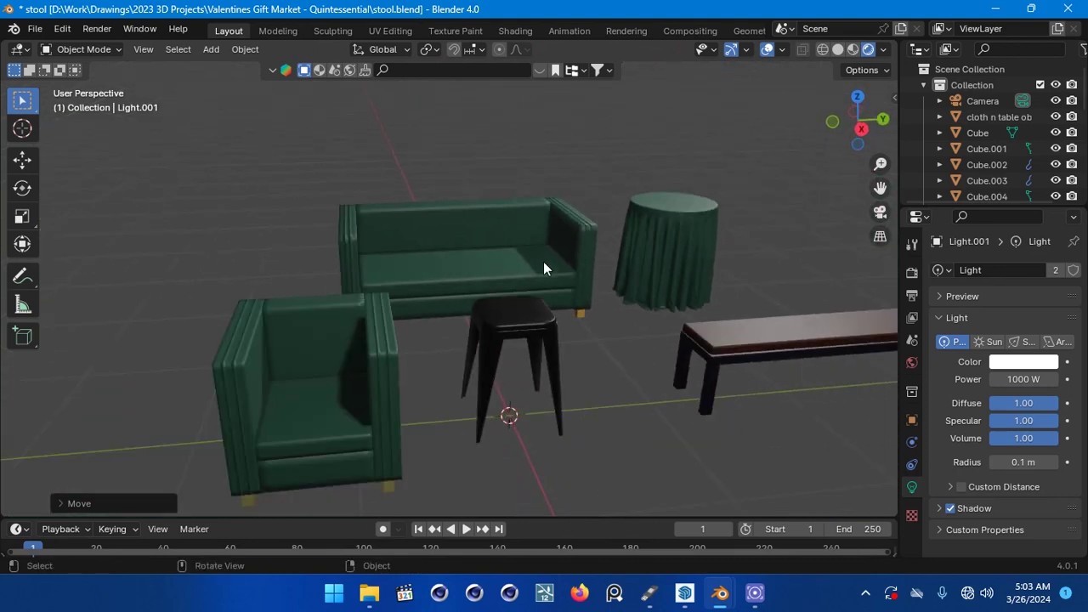
shift+middle_drag(476, 375, 397, 319)
middle_drag(555, 311, 465, 340)
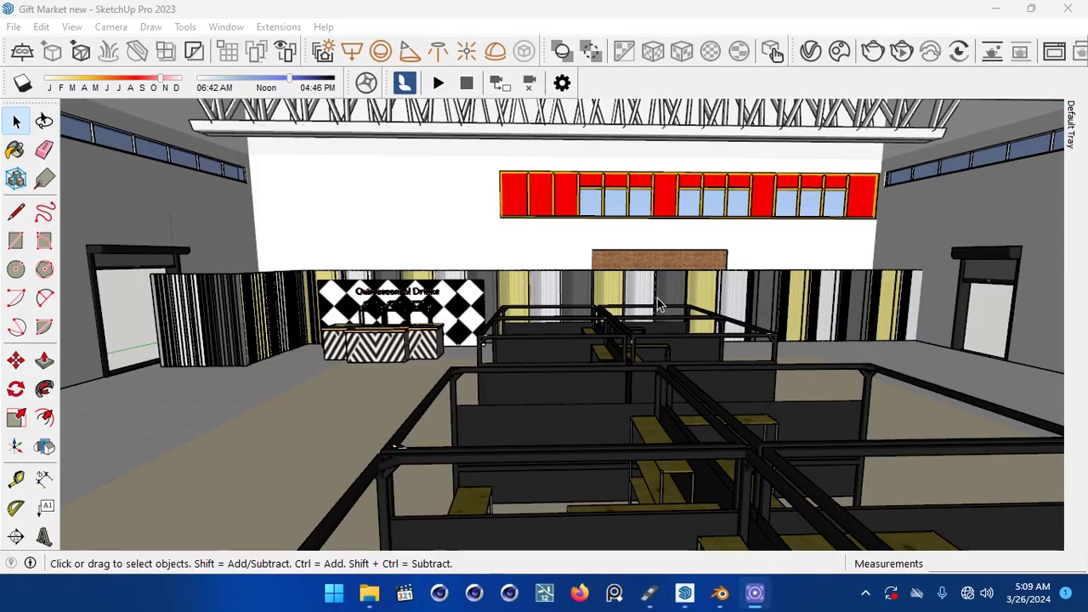
Step: Switch to the Gift Market new model in SketchUp and review the hall's booths, drinks bar, curtains and roller doors
middle_drag(687, 247, 485, 296)
middle_drag(129, 283, 364, 344)
middle_drag(475, 275, 543, 312)
scroll(428, 388, up, 2)
middle_drag(459, 369, 363, 357)
middle_drag(593, 352, 406, 376)
middle_drag(463, 261, 524, 260)
middle_drag(452, 230, 332, 183)
scroll(332, 184, up, 6)
mouse_move(419, 324)
middle_down()
mouse_move(536, 269)
mouse_move(612, 263)
mouse_move(567, 274)
mouse_move(693, 284)
mouse_move(374, 281)
mouse_move(400, 315)
middle_up()
middle_drag(680, 235, 449, 274)
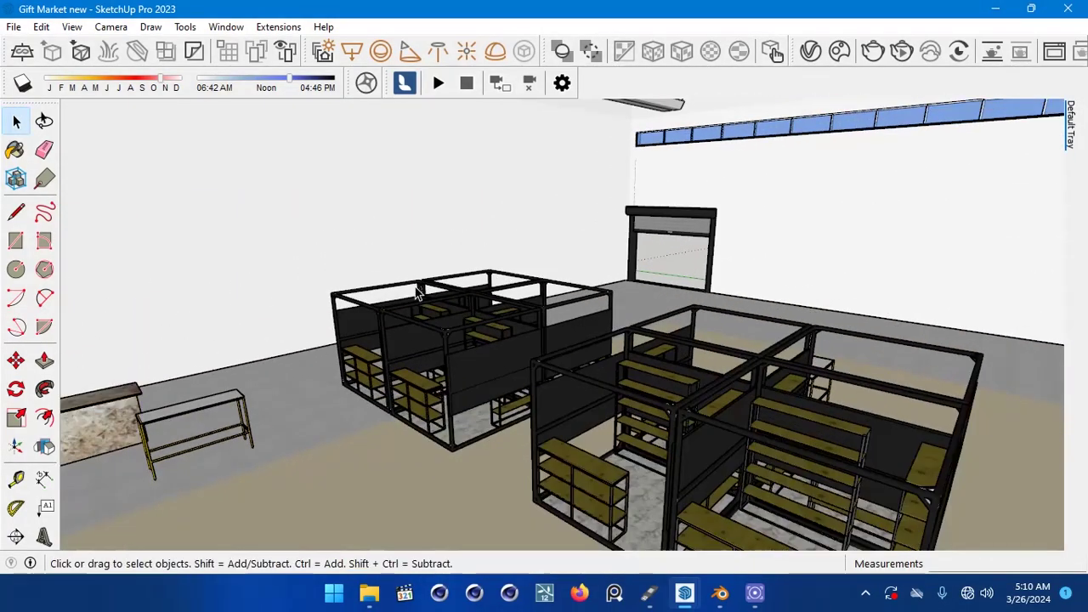
Step: Review the booth rows from above, looking along the hall towards the drinks bar and striped curtain wall
middle_drag(697, 291, 634, 308)
middle_drag(531, 307, 631, 342)
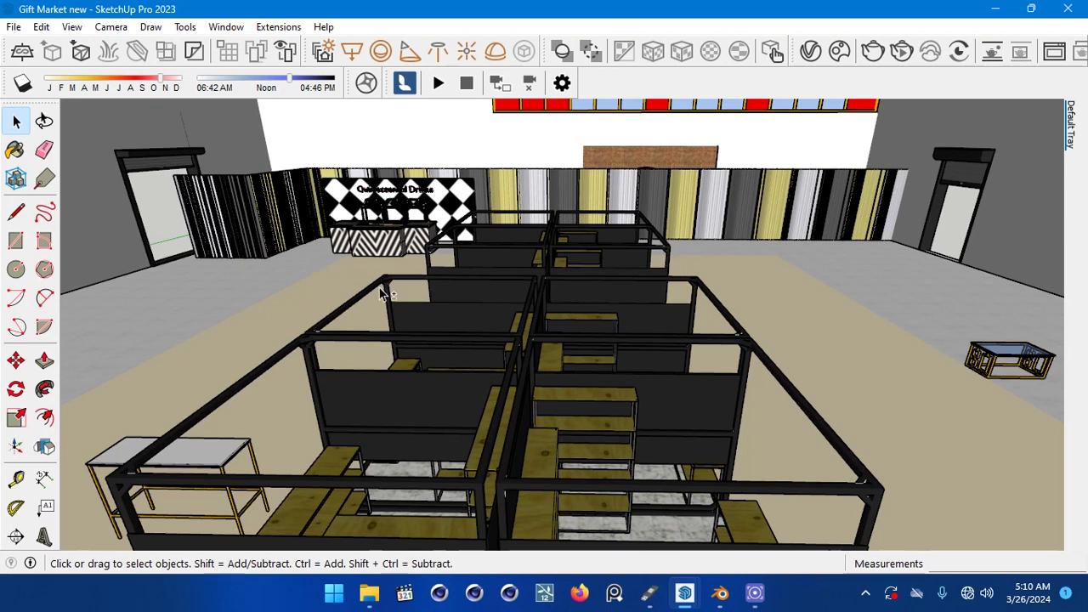
middle_drag(383, 289, 352, 348)
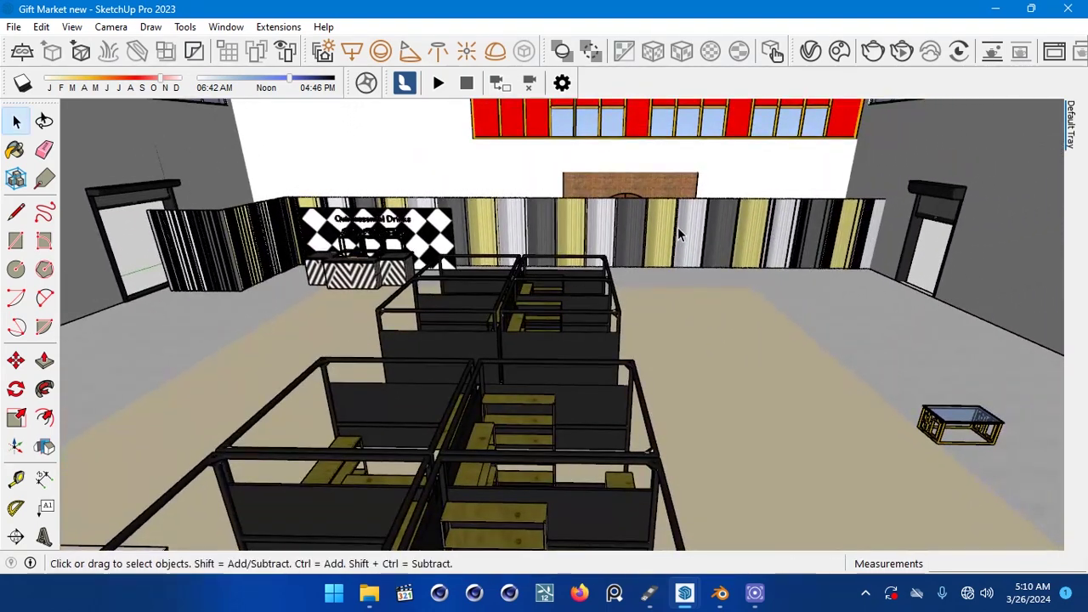
scroll(498, 179, up, 5)
scroll(501, 193, down, 6)
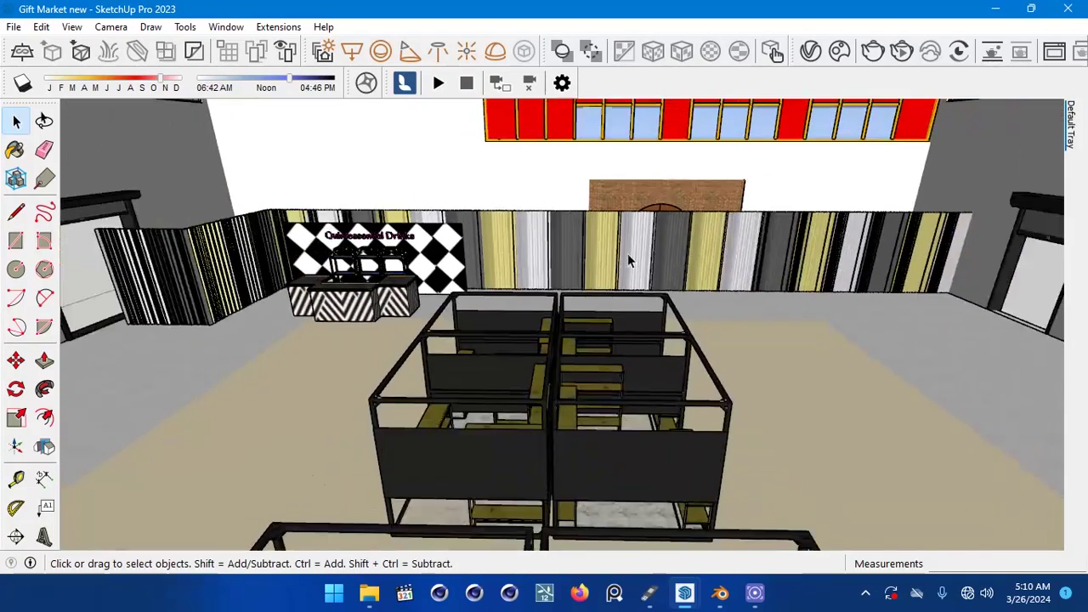
shift+middle_drag(646, 336, 632, 248)
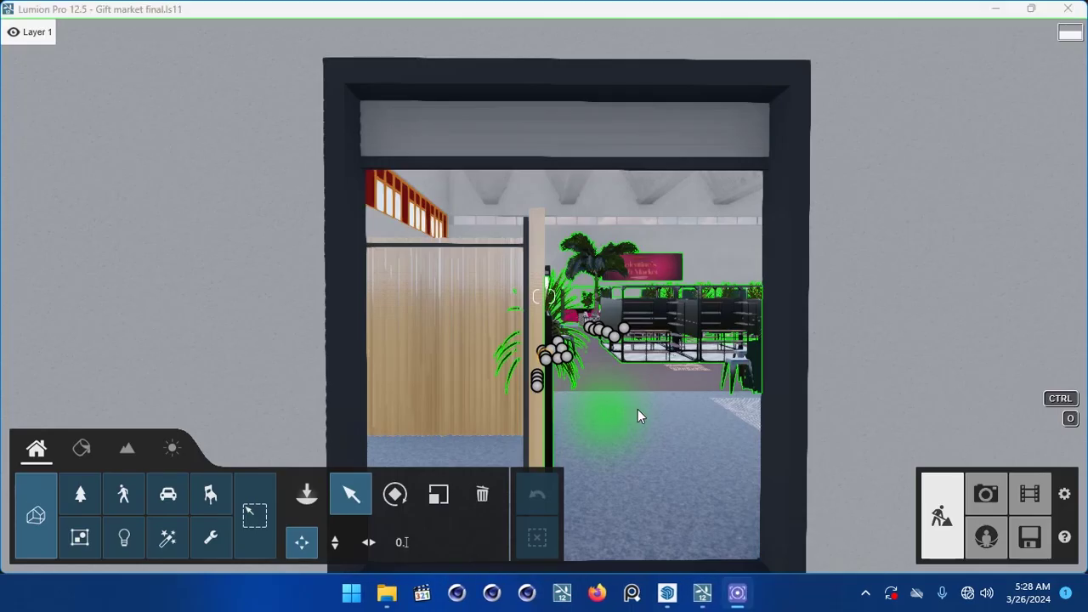
Step: Switch to the Gift market final scene in Lumion and walk through the doorway into the hall
click(639, 410)
key(w)
right_drag(646, 406, 727, 406)
key(w)
right_drag(595, 406, 783, 406)
key(a)
mouse_move(544, 296)
right_down()
mouse_move(519, 308)
mouse_move(629, 309)
mouse_move(723, 347)
mouse_move(553, 294)
mouse_move(498, 365)
mouse_move(459, 331)
mouse_move(518, 283)
mouse_move(480, 287)
mouse_move(519, 271)
mouse_move(545, 222)
mouse_move(595, 319)
mouse_move(621, 333)
mouse_move(566, 289)
mouse_move(571, 340)
mouse_move(547, 247)
mouse_move(672, 264)
mouse_move(617, 268)
mouse_move(544, 296)
right_up()
Step: Walk through the furnished hall past the chipboard counter, stools and planters to the lounge seating
key(w)
key(q)
key(w)
key(e)
key(q)
key(q)
key(d)
key(a)
key(w)
key(e)
key(w)
key(q)
key(w)
key(w)
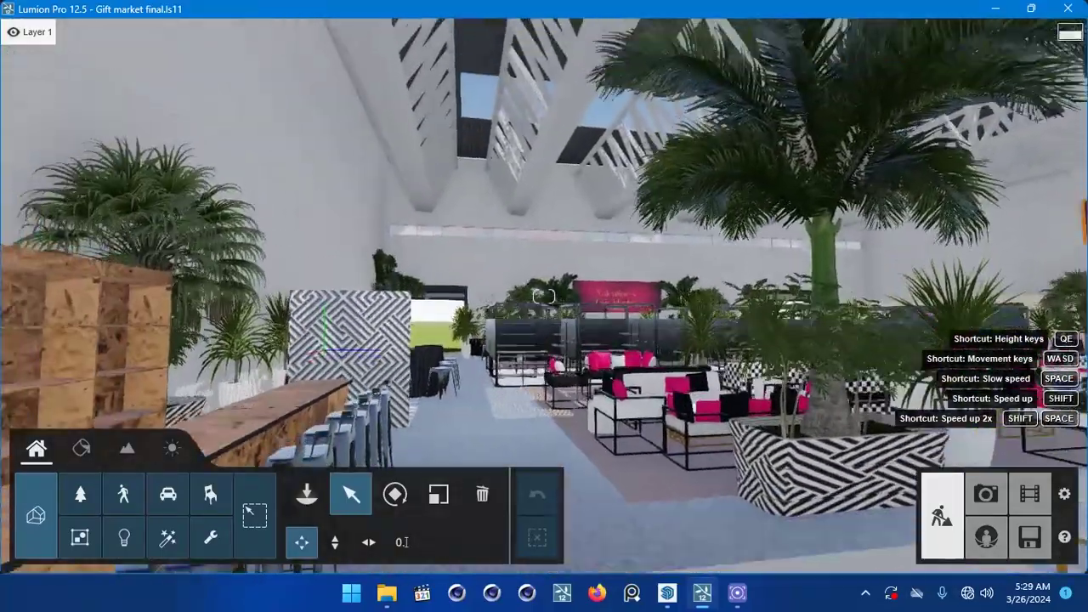
Step: Fly around the hall to view the booths, barrel tables, planters and Valentine's Gift Market banner from above
key(q)
right_drag(544, 296, 620, 116)
key(s)
key(e)
key(w)
mouse_move(544, 296)
right_down()
mouse_move(569, 407)
mouse_move(544, 296)
right_up()
key(w)
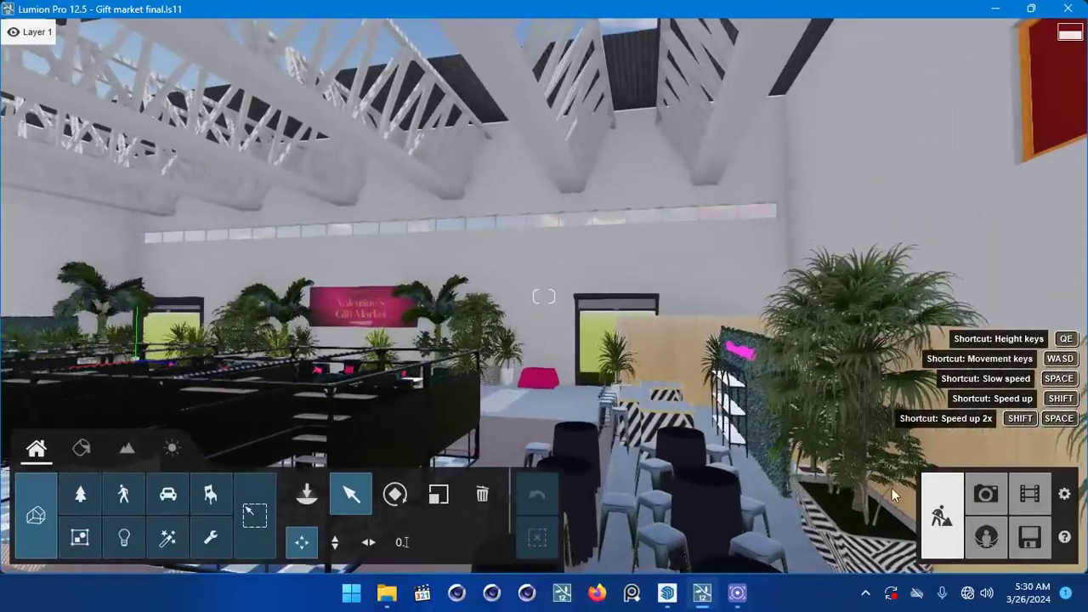
Step: Open Photo mode, restore the camera of photo 2 and update its preview
click(985, 502)
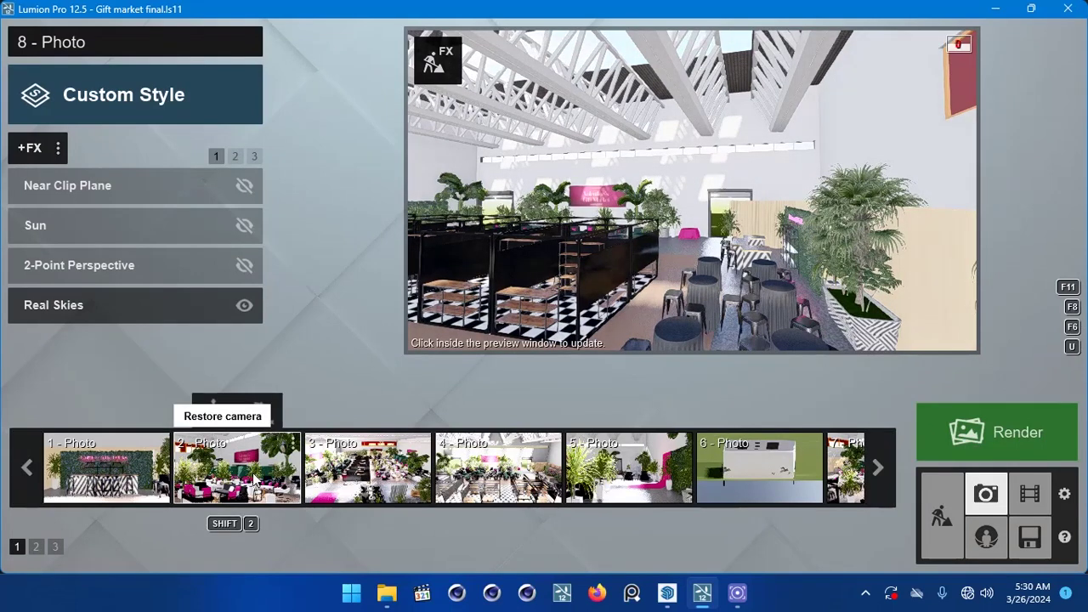
click(254, 481)
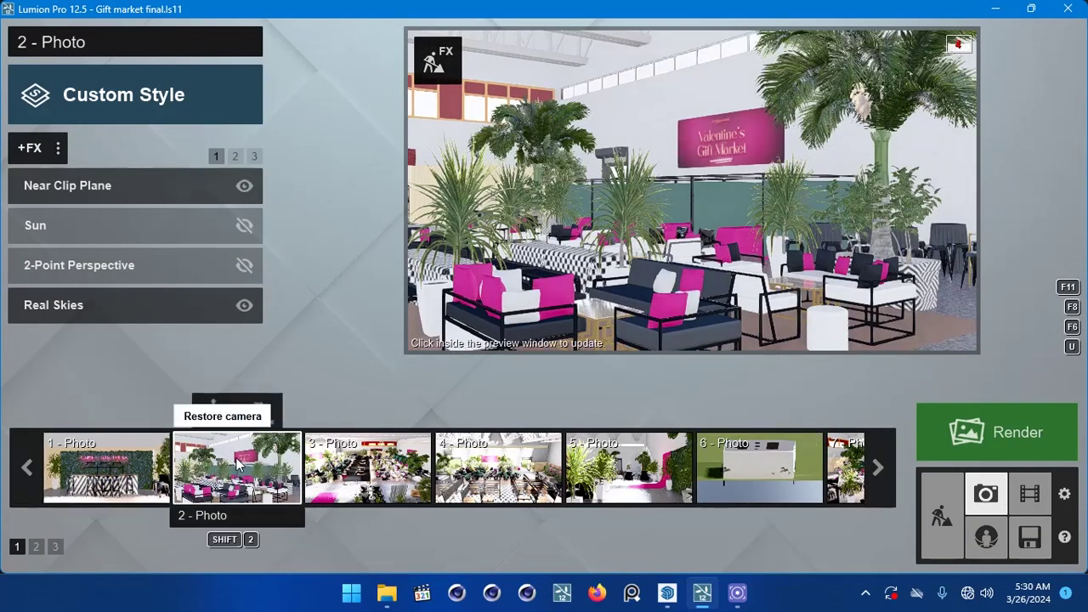
click(670, 244)
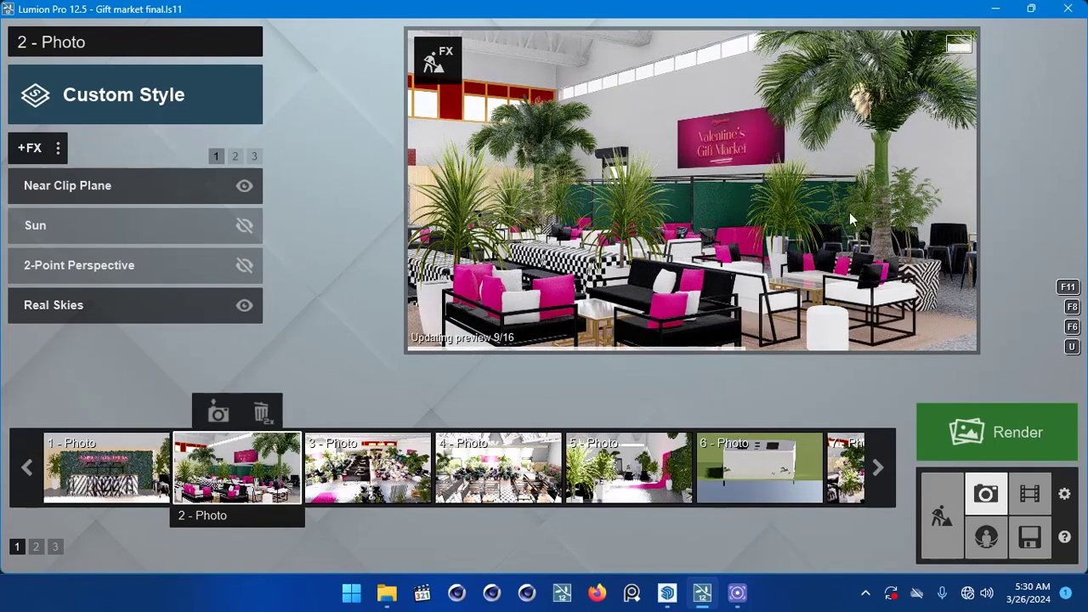
Step: Restore the camera of photo 3 and update its preview
click(393, 476)
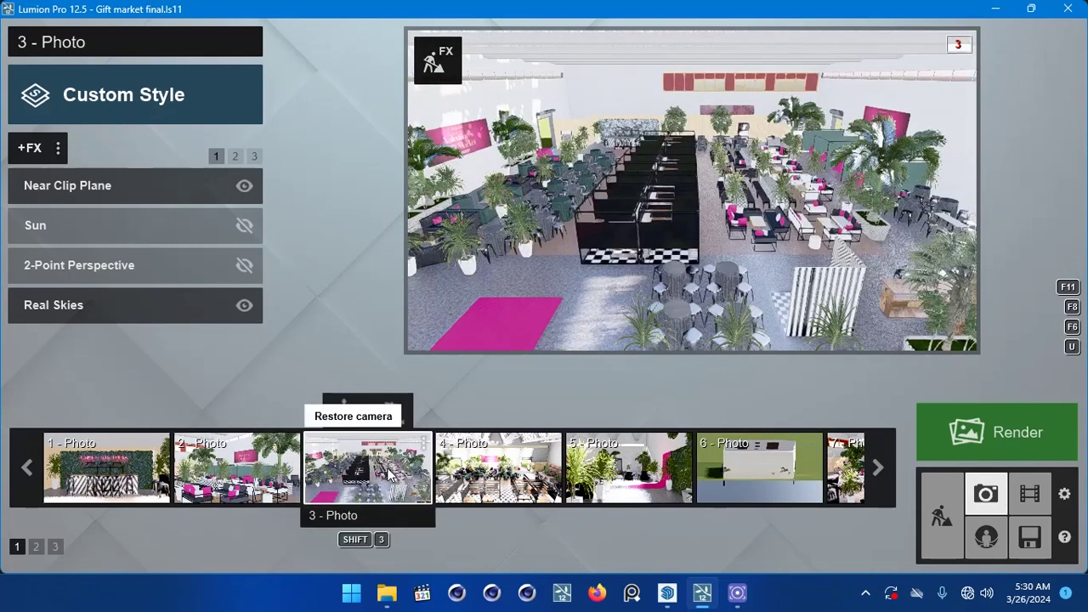
mouse_move(872, 98)
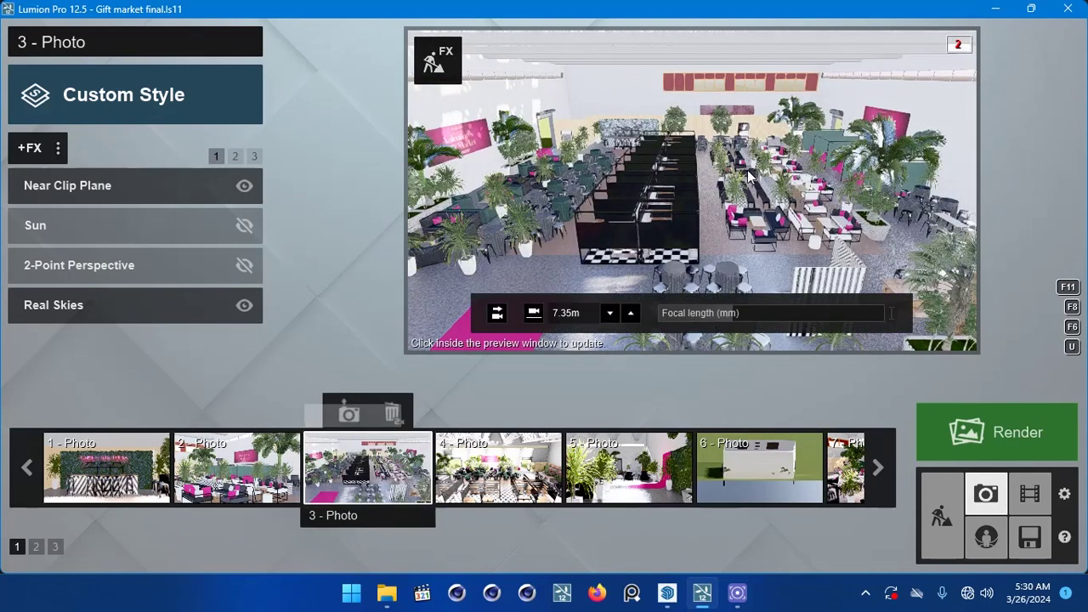
click(704, 198)
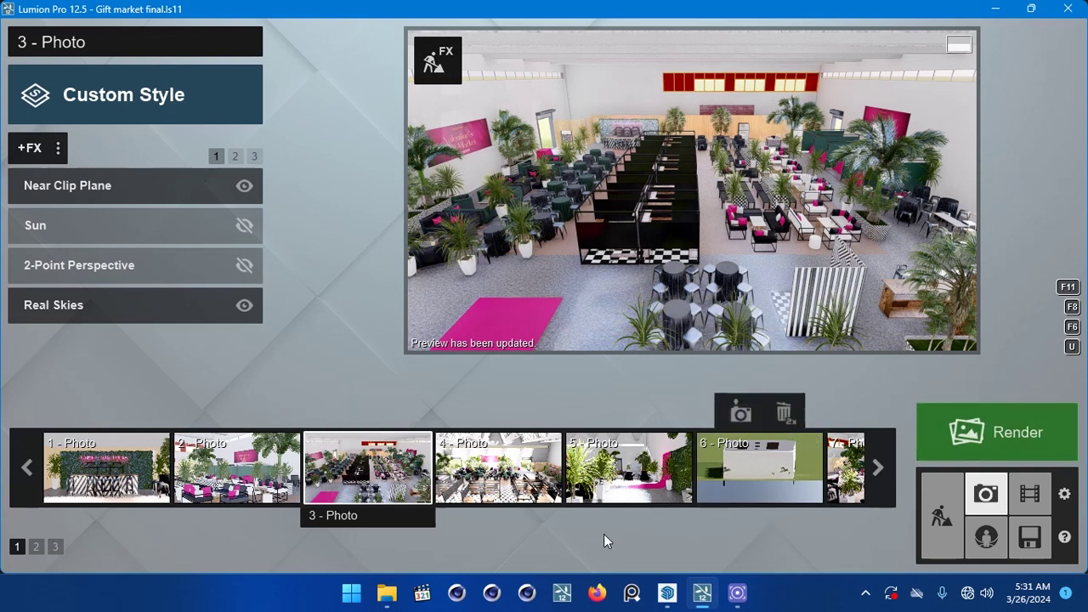
Step: Return to Build mode and fly over the lounge seating and booths towards the drinks bar
click(941, 527)
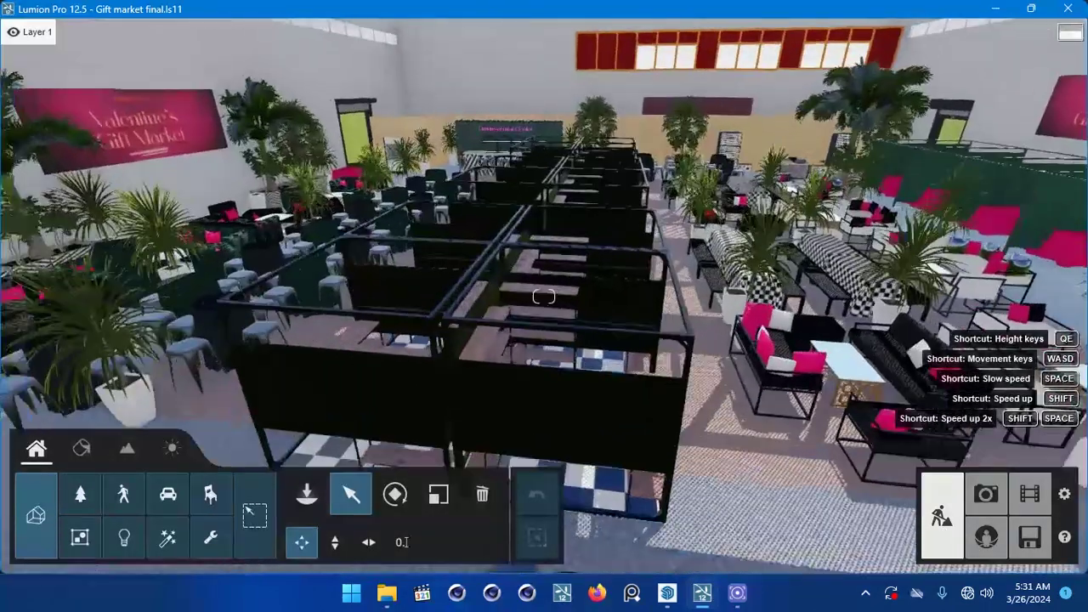
right_drag(544, 296, 748, 123)
key(d)
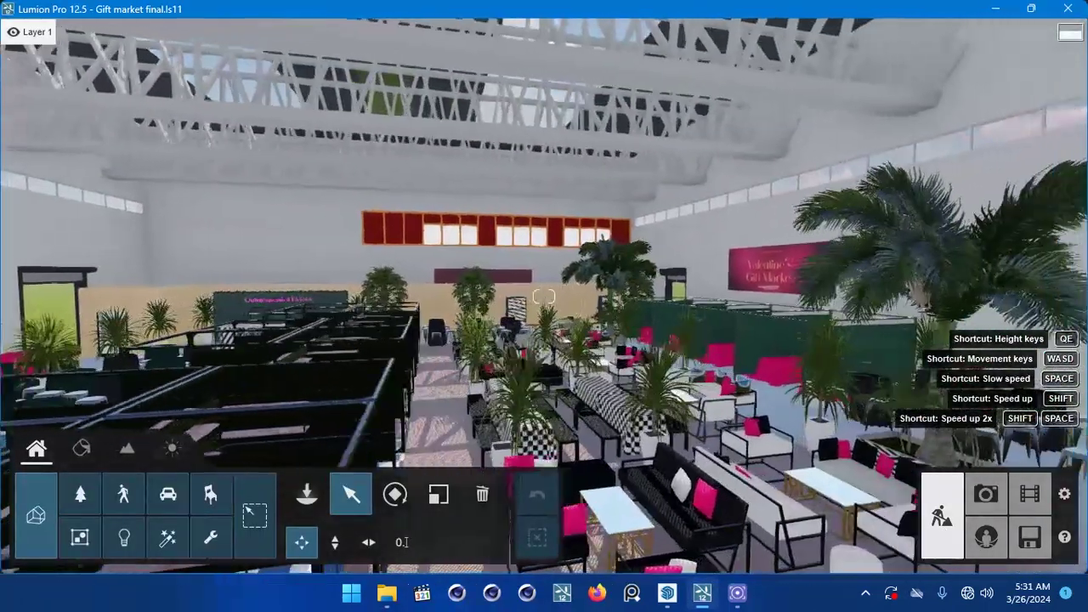
right_drag(544, 296, 476, 322)
key(a)
key(q)
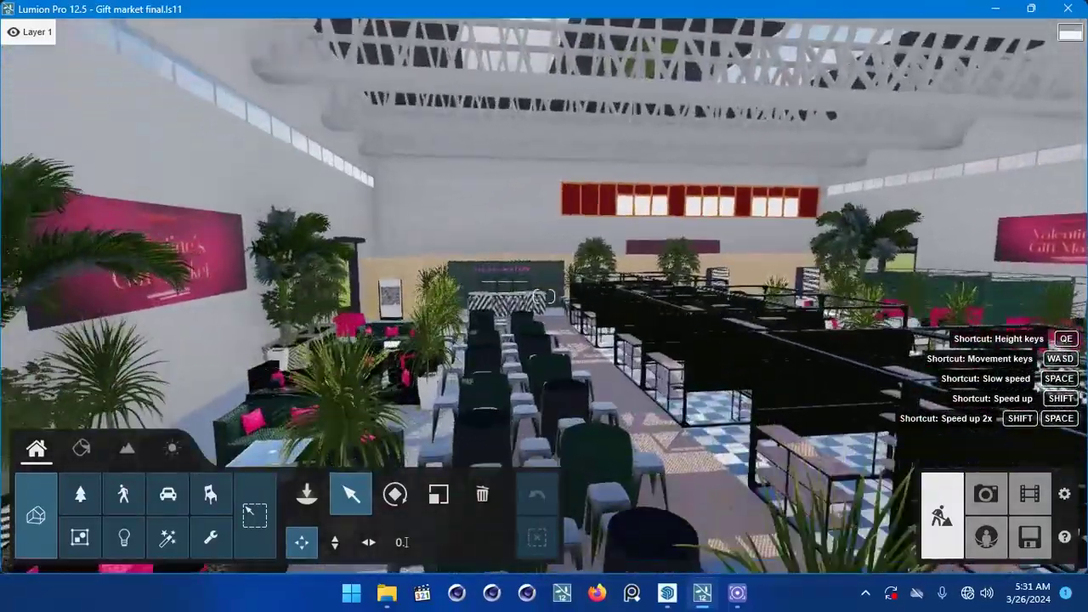
key(w)
key(w)
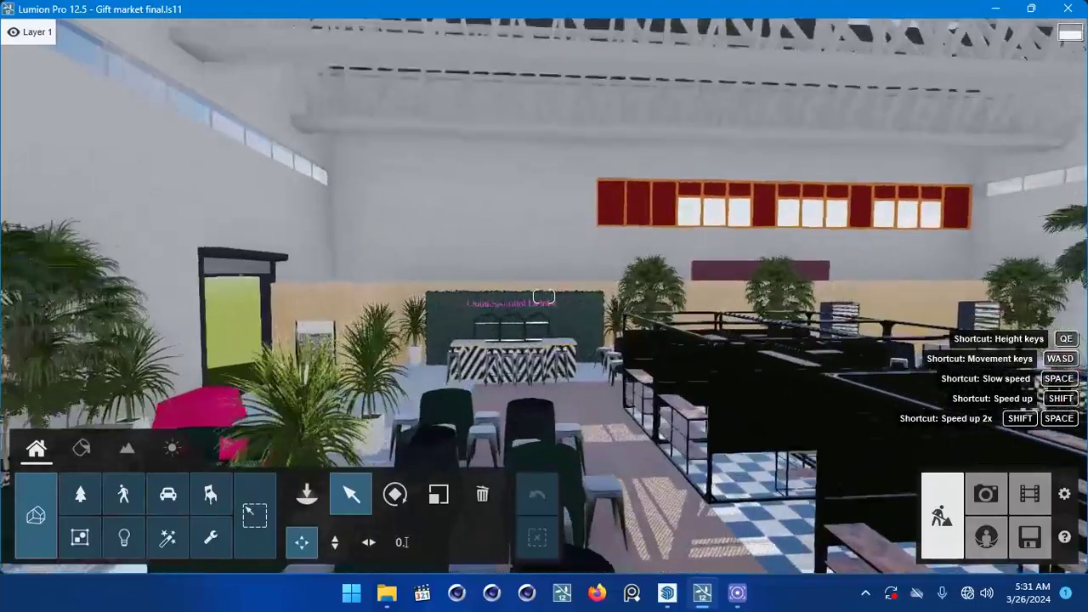